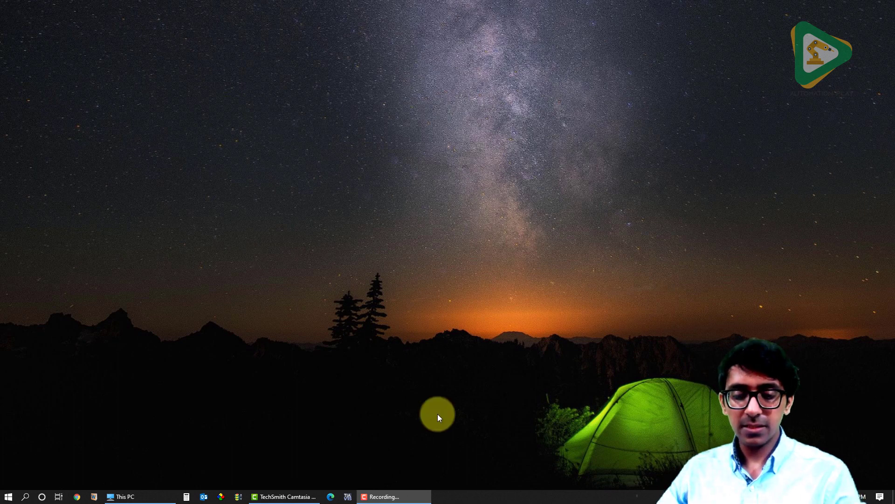
Step: Find TIA Portal V15 in the Windows search and launch it as administrator
{"action": "left_click", "coordinate": [25, 497]}
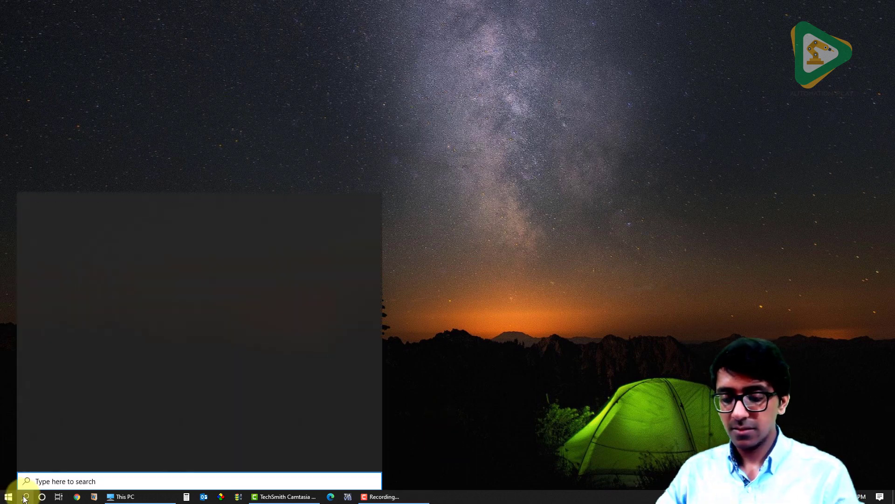
{"action": "type", "text": "tia por"}
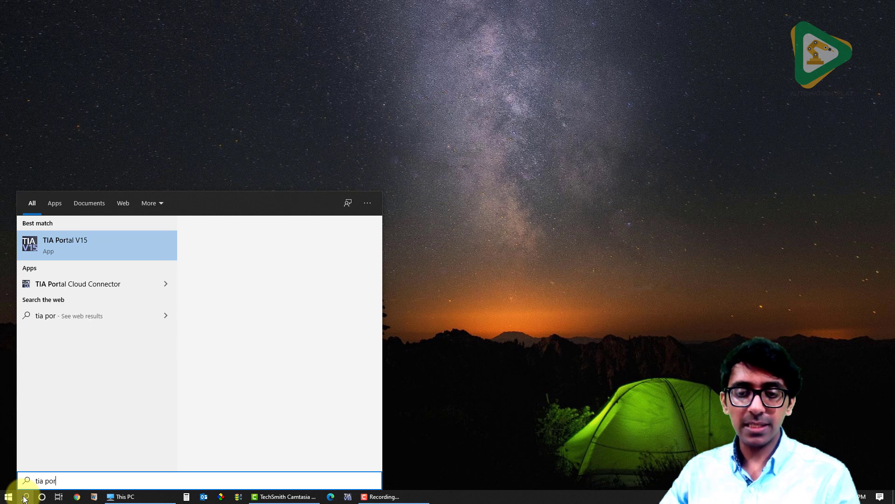
{"action": "right_click", "coordinate": [100, 249]}
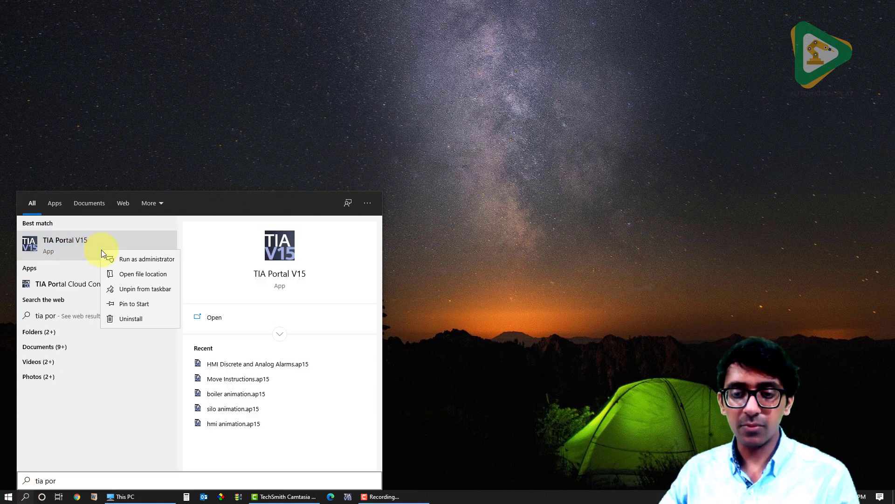
{"action": "left_click", "coordinate": [161, 259]}
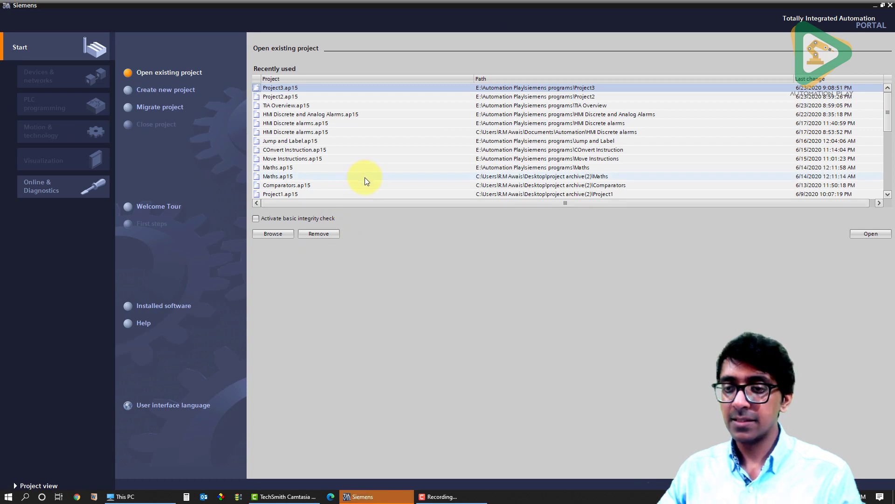
Step: Review the portal's start options for creating, opening and migrating projects
{"action": "left_click", "coordinate": [187, 92]}
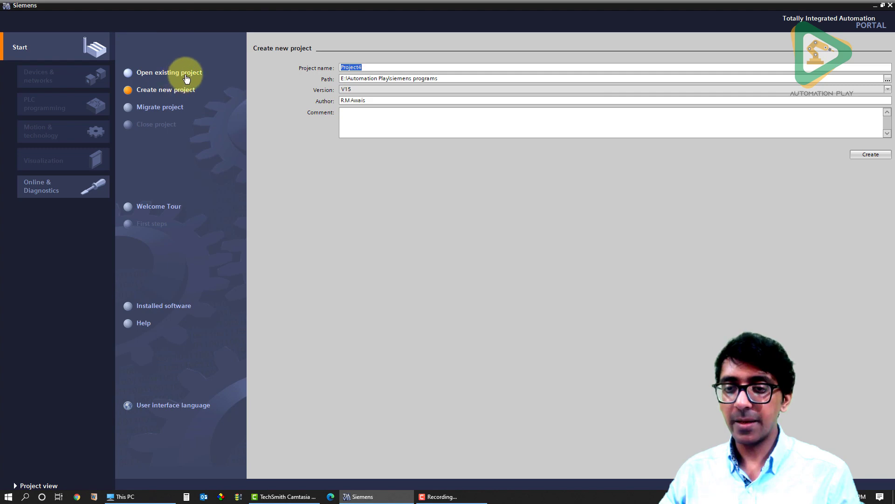
{"action": "left_click", "coordinate": [169, 72]}
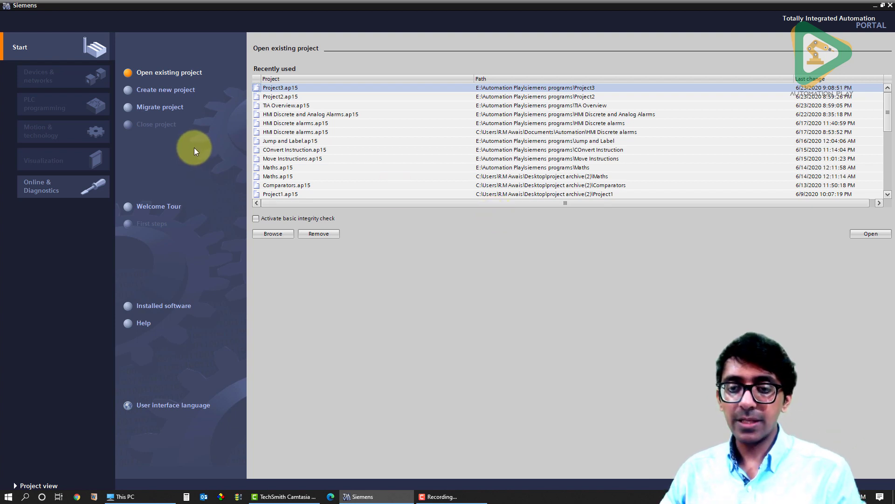
{"action": "left_click", "coordinate": [191, 89]}
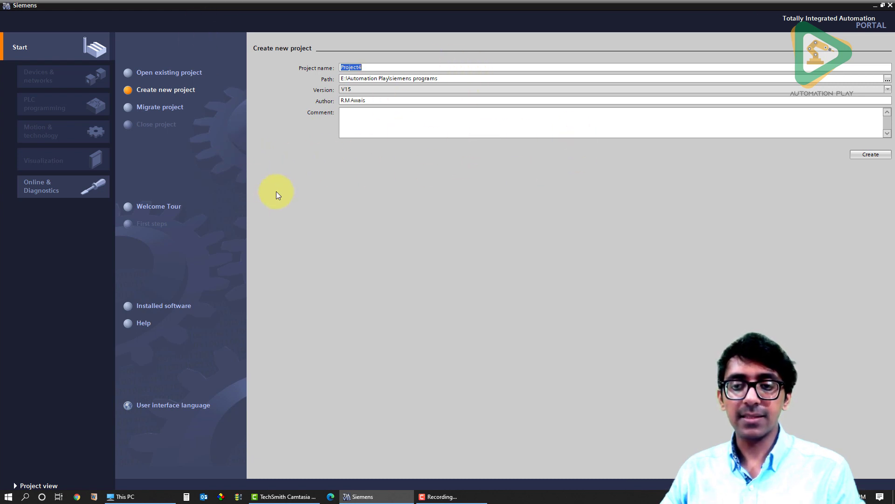
{"action": "left_click", "coordinate": [154, 107]}
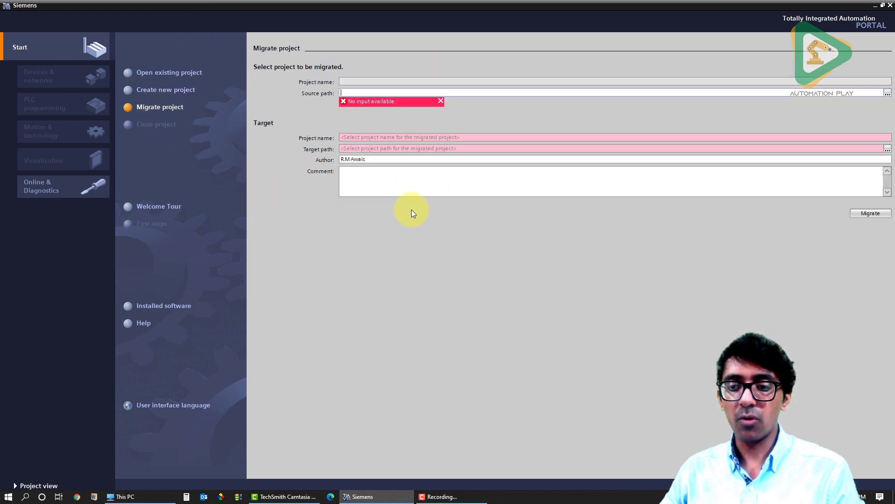
{"action": "left_click", "coordinate": [405, 92]}
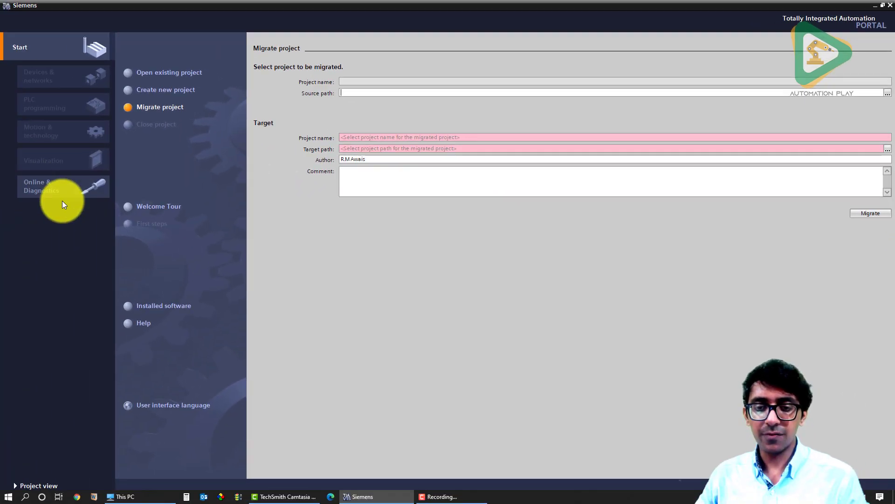
Step: View the detailed information about the installed software and the help information system, closing each window
{"action": "left_click", "coordinate": [187, 309]}
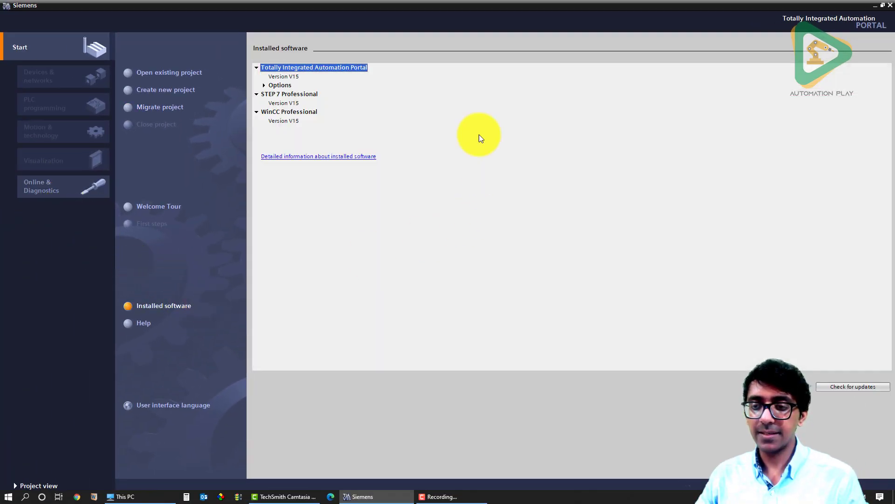
{"action": "left_click", "coordinate": [376, 156]}
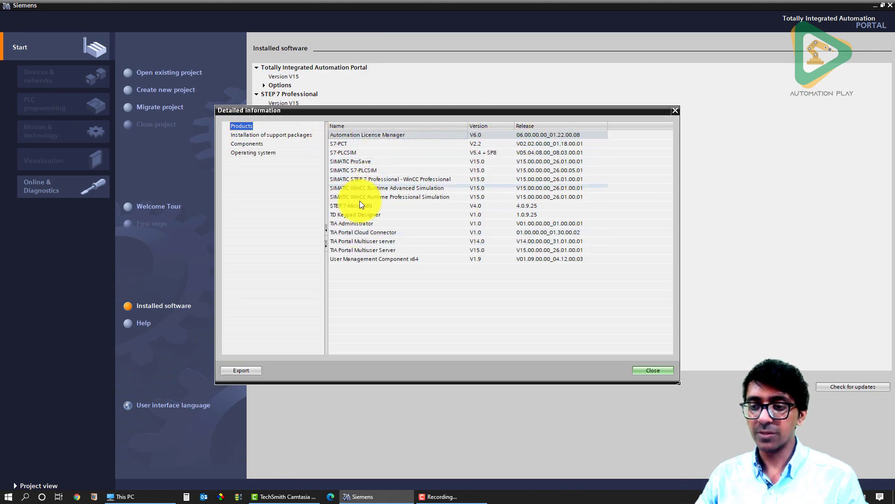
{"action": "left_click", "coordinate": [676, 110]}
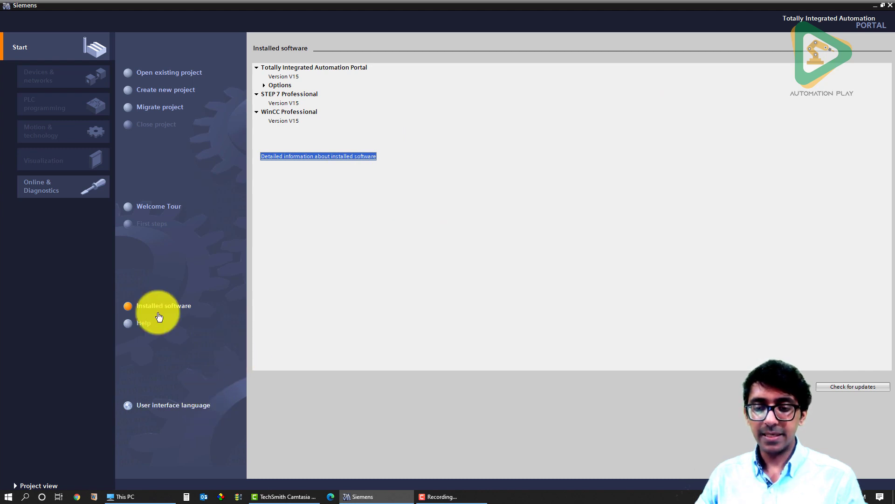
{"action": "left_click", "coordinate": [140, 325]}
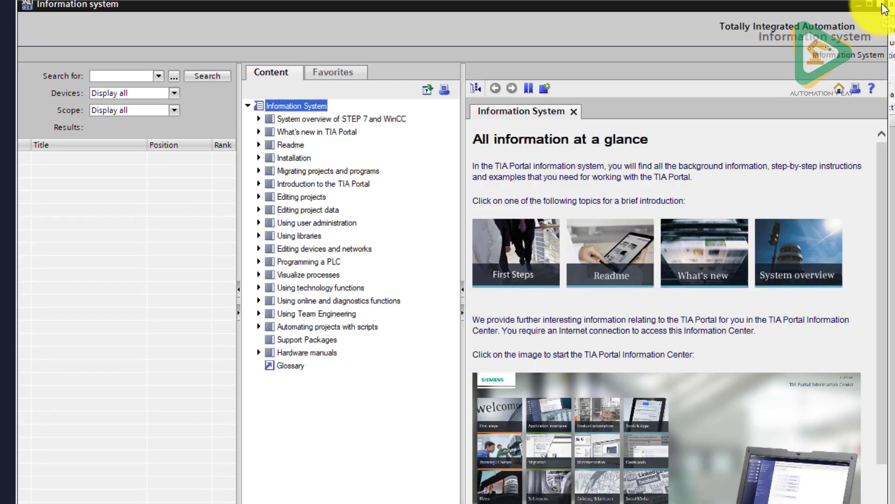
{"action": "left_click", "coordinate": [884, 5]}
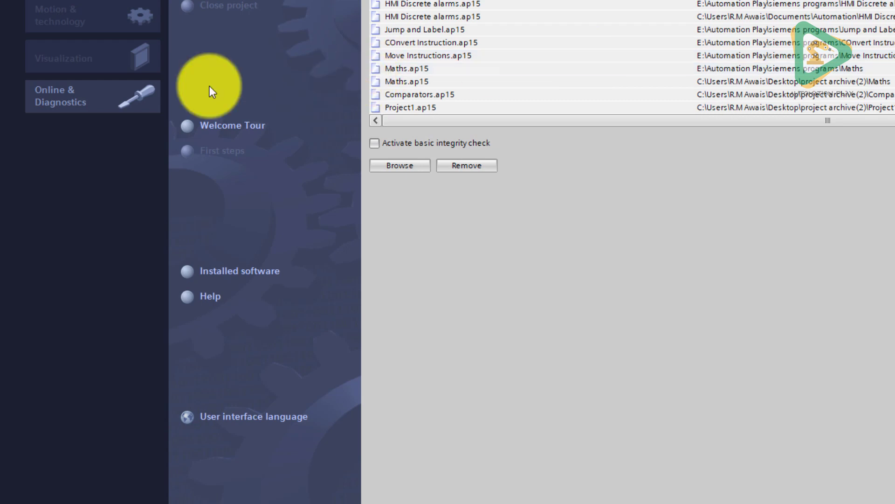
Step: Inspect the Accessible devices dialog under Online & Diagnostics and cancel it without searching
{"action": "left_click", "coordinate": [94, 108]}
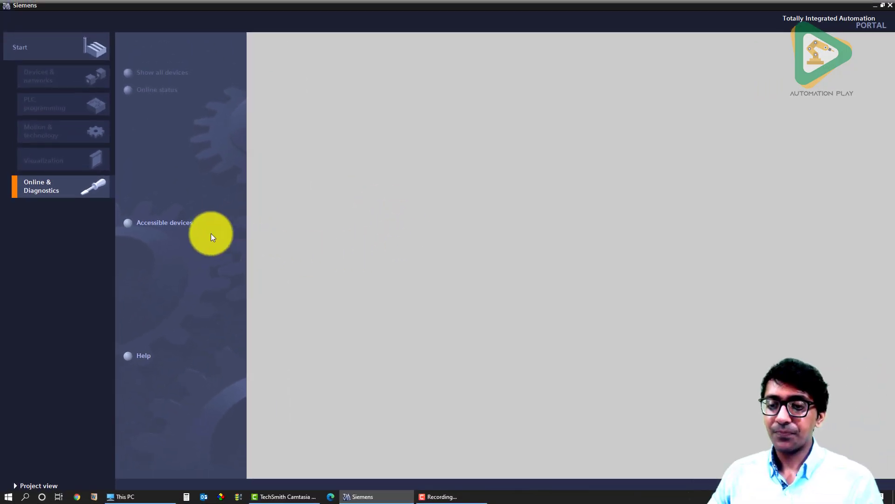
{"action": "left_click", "coordinate": [184, 223]}
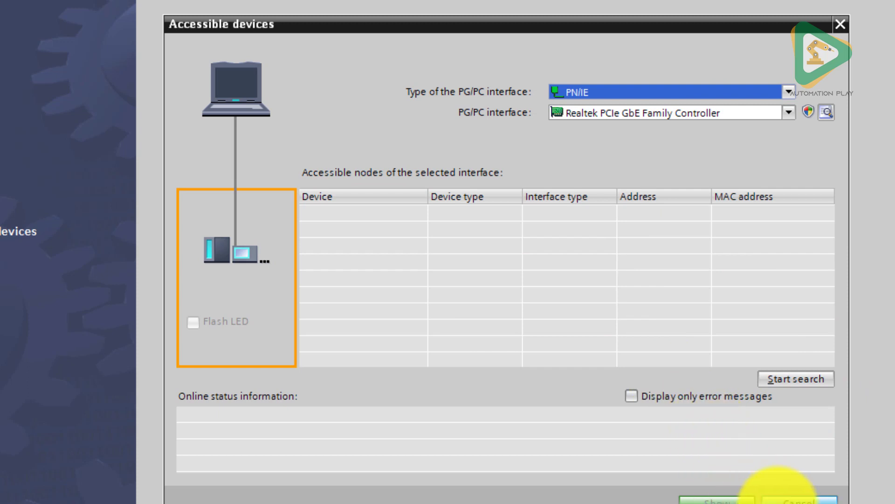
{"action": "left_click", "coordinate": [776, 498]}
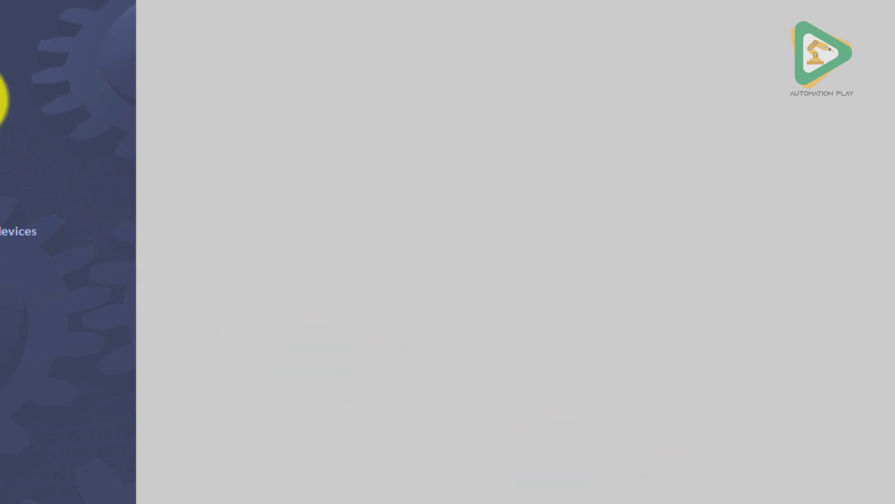
Step: Return to the start options and begin a new project named "TIA Portal Lesson 1"
{"action": "left_click", "coordinate": [70, 55]}
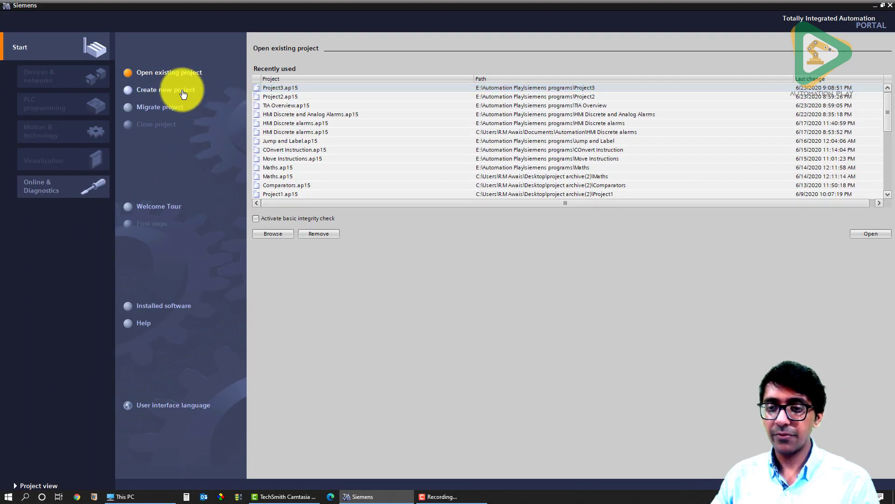
{"action": "left_click", "coordinate": [181, 90]}
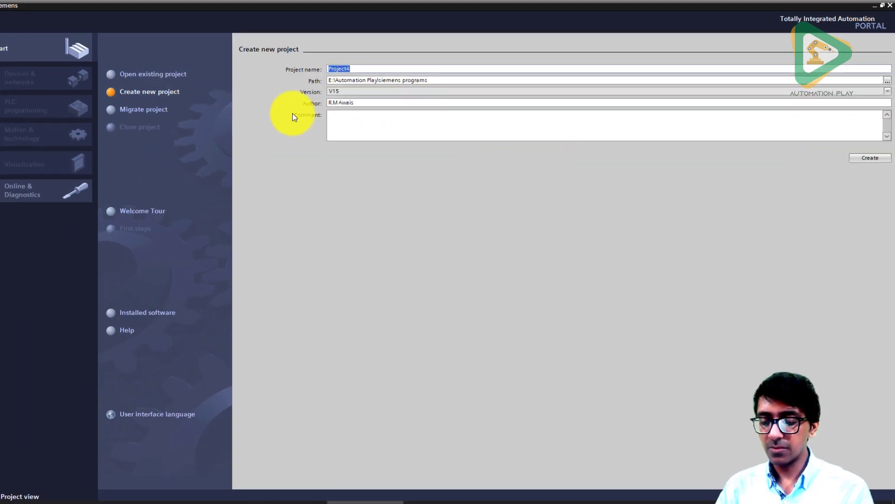
{"action": "type", "text": "TIA Portal "}
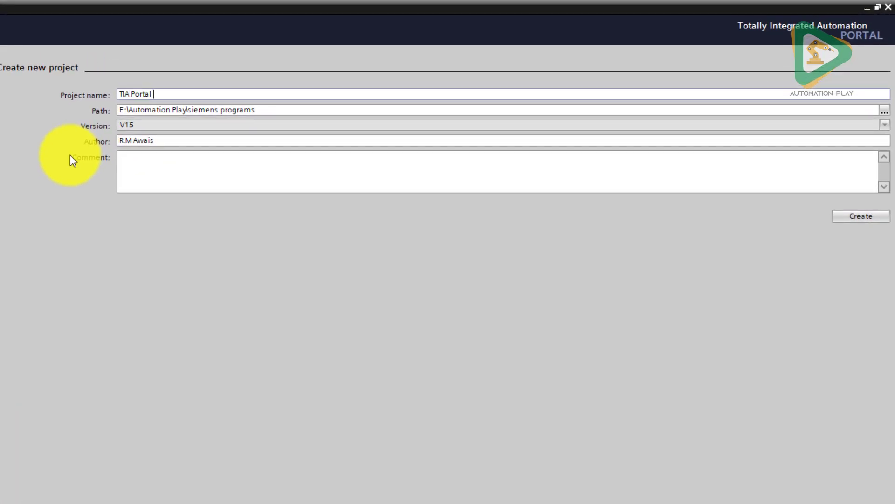
{"action": "type", "text": "Lesson 1"}
{"action": "left_click", "coordinate": [168, 156]}
{"action": "left_click_drag", "start_coordinate": [193, 100], "coordinate": [86, 99]}
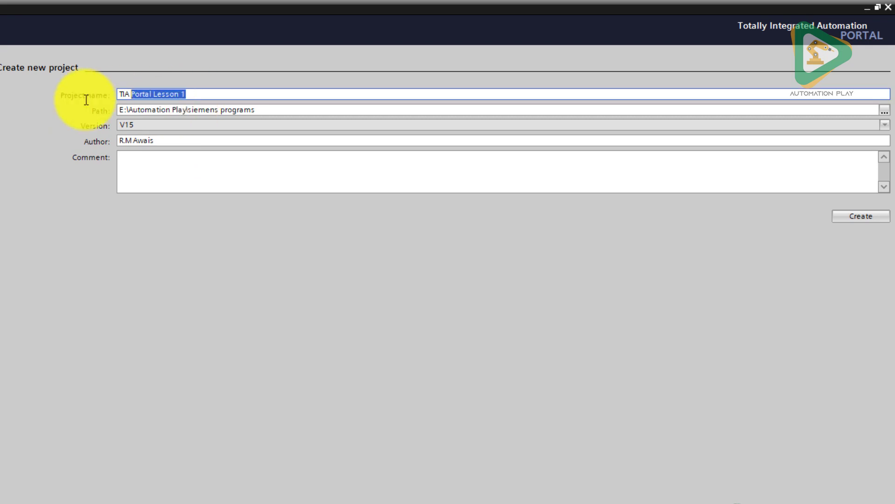
{"action": "key", "text": "ctrl+c"}
{"action": "left_click", "coordinate": [194, 170]}
{"action": "key", "text": "ctrl+v"}
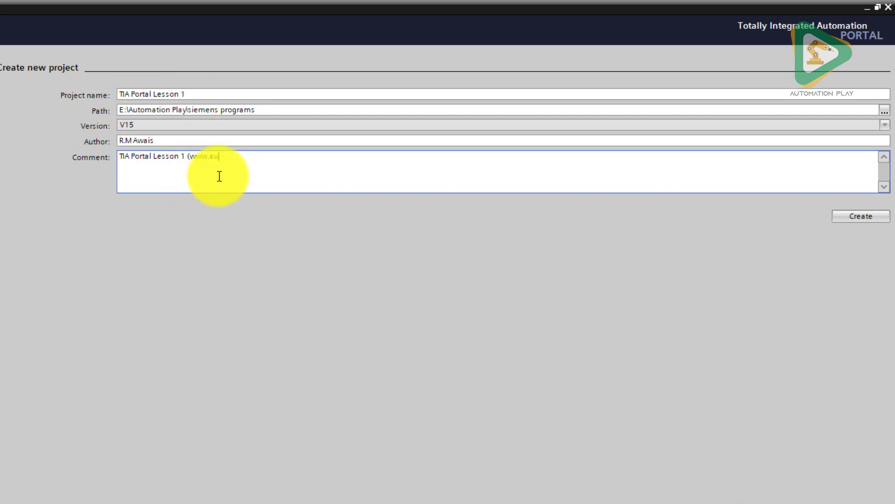
{"action": "type", "text": "(www.automationplay.com"}
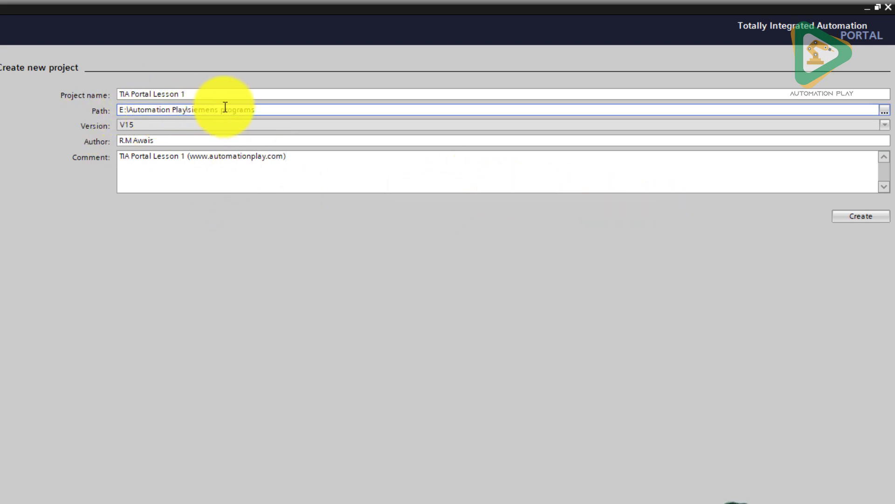
{"action": "left_click", "coordinate": [864, 216]}
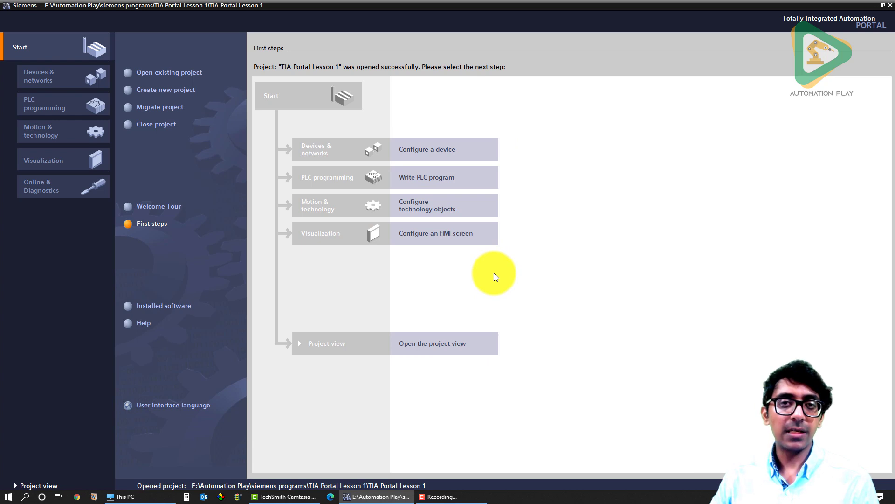
Step: Start adding a new device from the device configuration and review the HMI and PC systems categories
{"action": "left_click", "coordinate": [483, 152]}
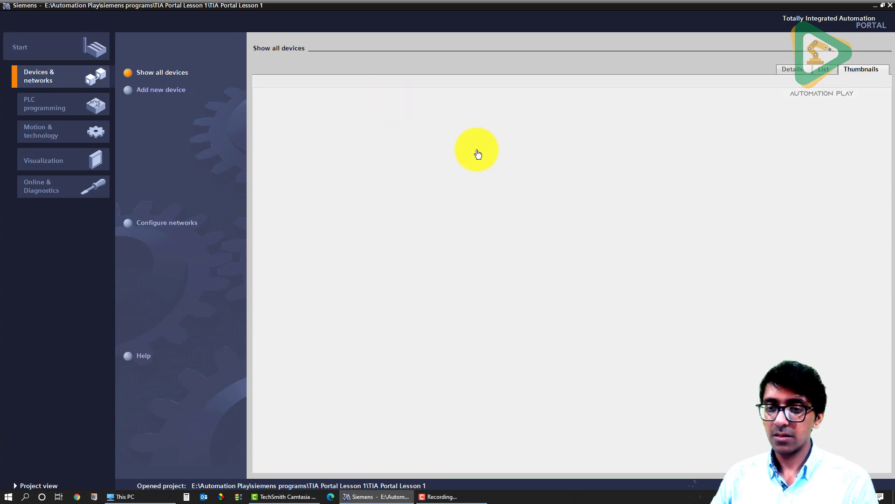
{"action": "left_click", "coordinate": [182, 89]}
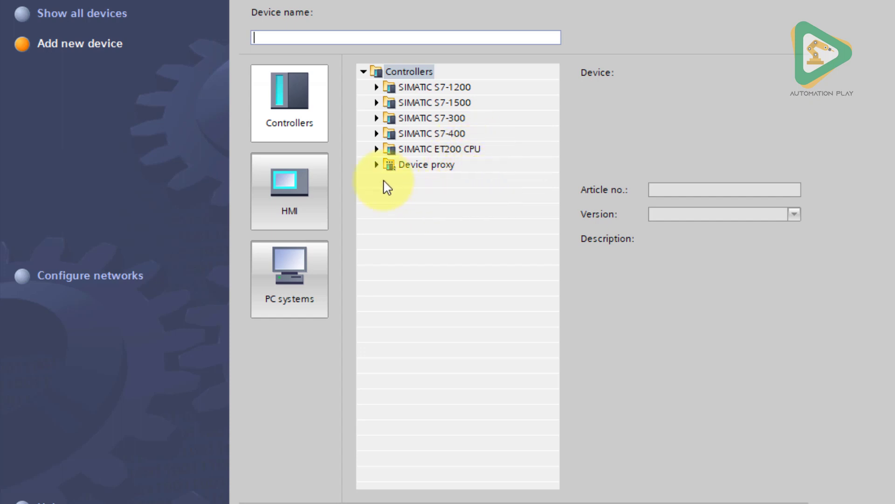
{"action": "left_click", "coordinate": [315, 188]}
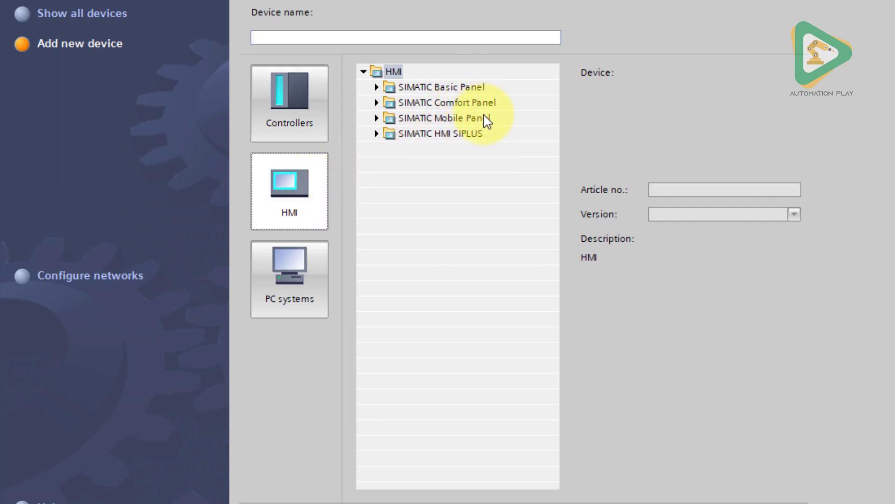
{"action": "left_click", "coordinate": [319, 278]}
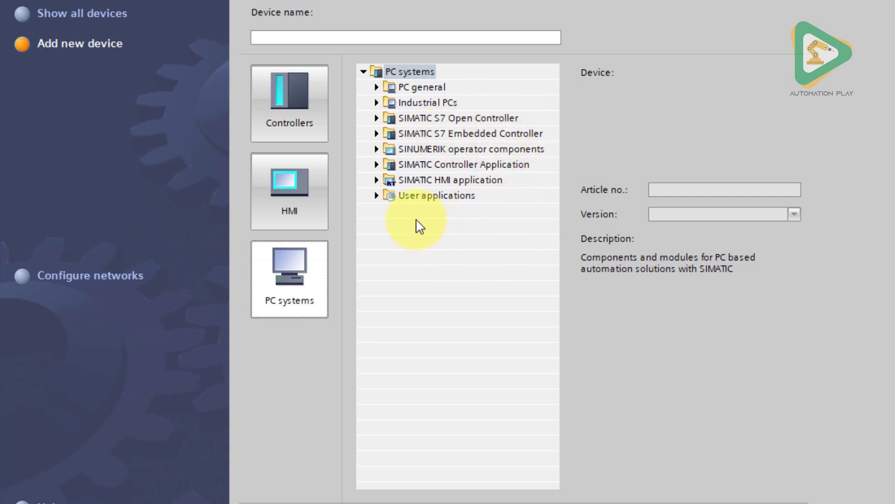
Step: Among the SIMATIC S7-1200 controllers, select article 6ES7 211-1BD30-0XB0 under CPU 1211C AC/DC/Rly
{"action": "left_click", "coordinate": [302, 108]}
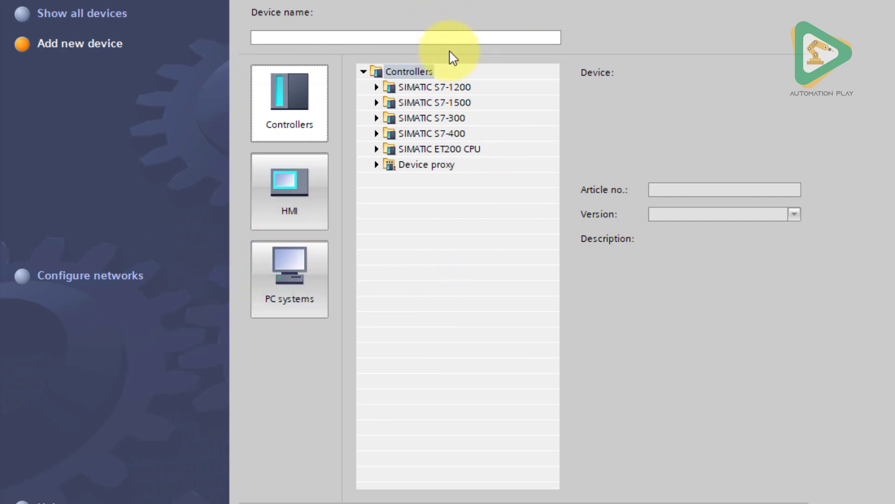
{"action": "left_click", "coordinate": [377, 87]}
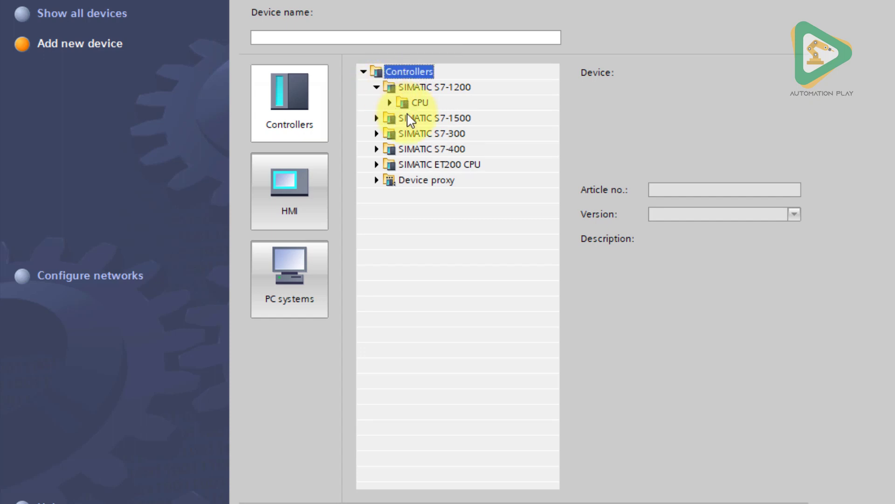
{"action": "left_click", "coordinate": [390, 103]}
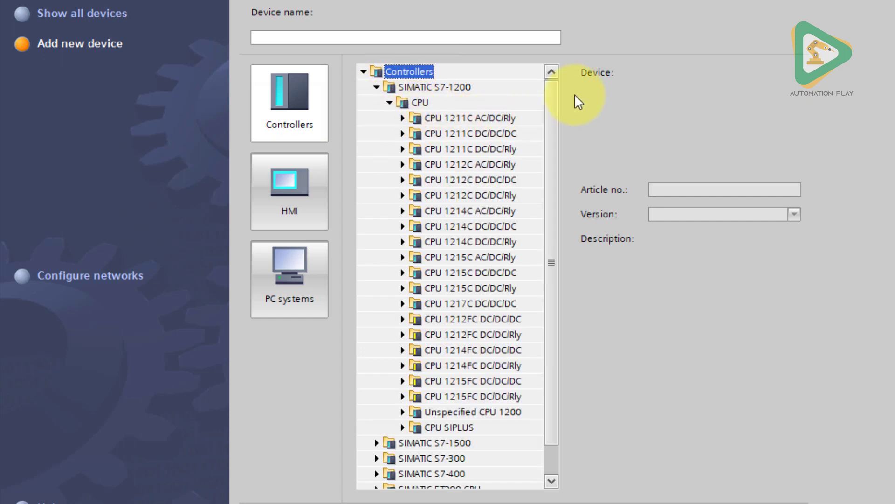
{"action": "left_click_drag", "start_coordinate": [556, 117], "coordinate": [558, 140]}
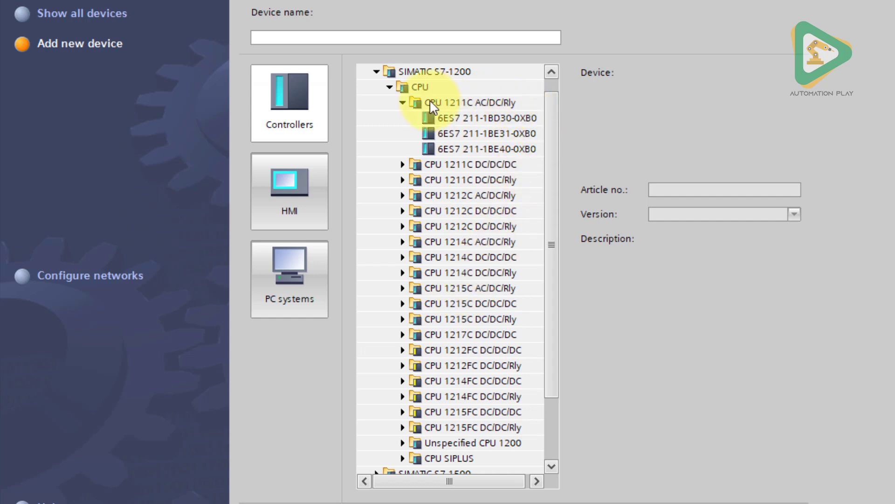
{"action": "left_click", "coordinate": [403, 103]}
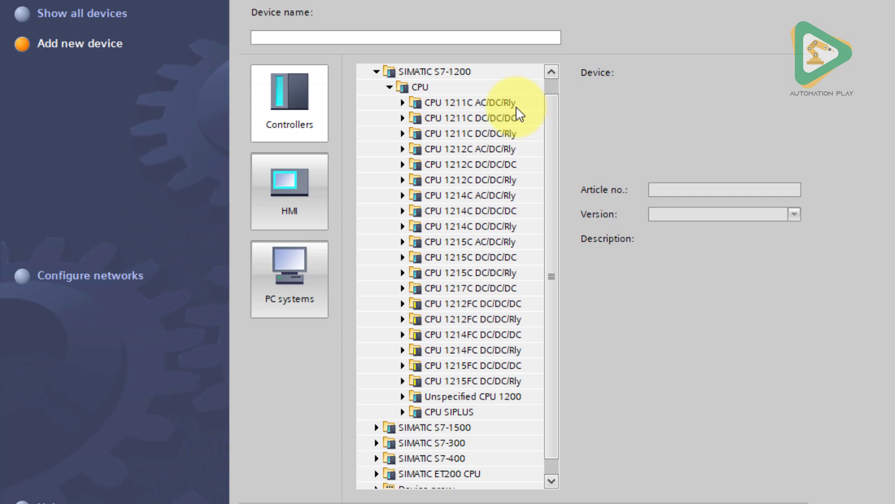
{"action": "left_click", "coordinate": [403, 103]}
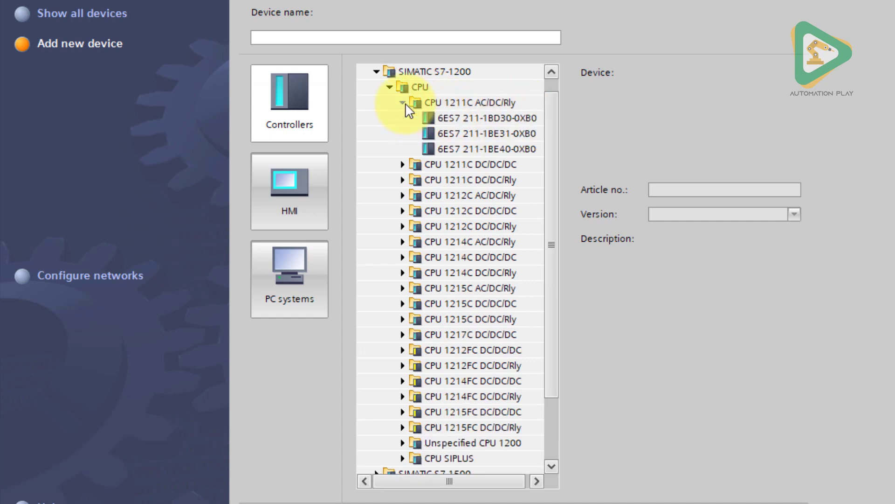
{"action": "left_click", "coordinate": [518, 118]}
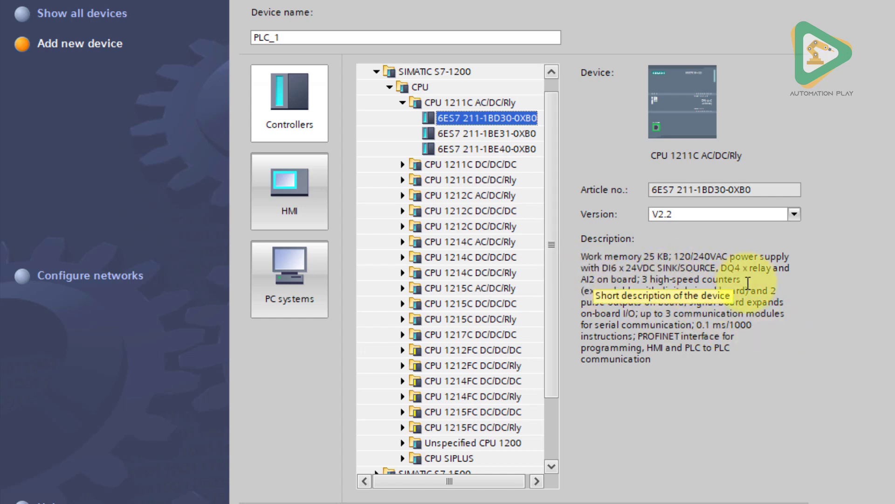
Step: Review the article number, firmware version and description of the three CPU 1211C AC/DC/Rly variants
{"action": "left_click", "coordinate": [761, 314]}
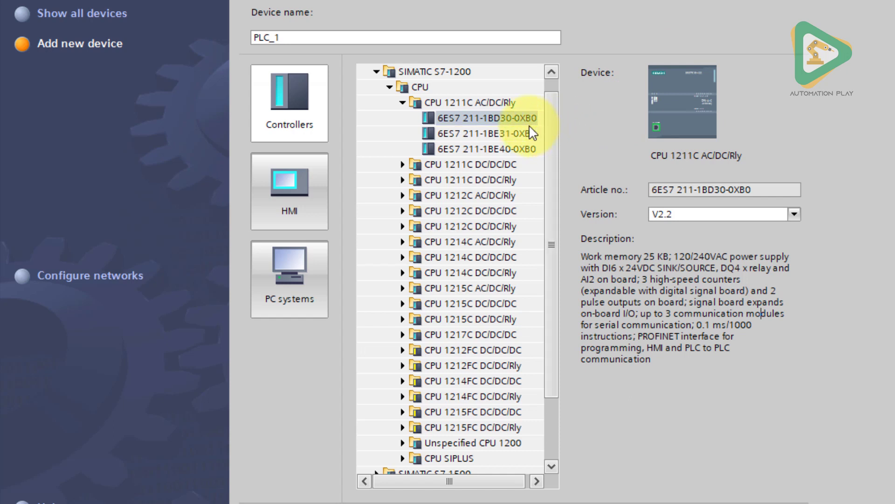
{"action": "mouse_move", "coordinate": [657, 189]}
{"action": "left_mouse_down"}
{"action": "mouse_move", "coordinate": [757, 186]}
{"action": "mouse_move", "coordinate": [649, 190]}
{"action": "left_mouse_up"}
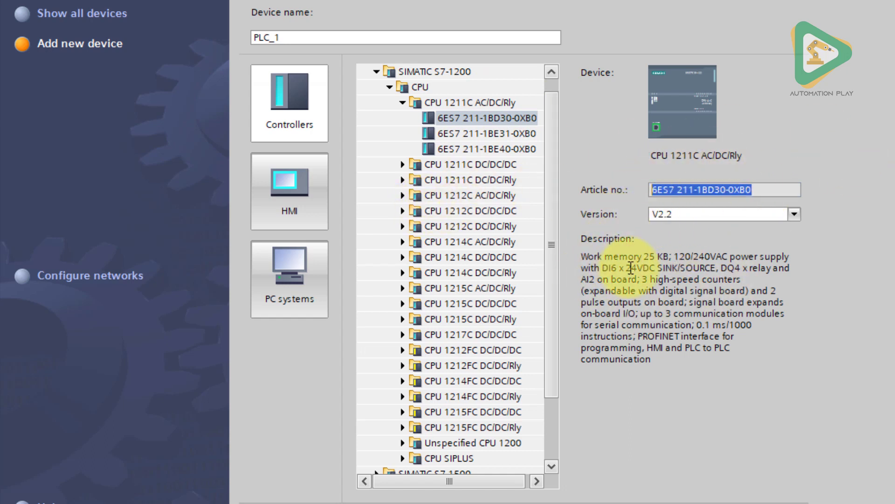
{"action": "left_click", "coordinate": [486, 133]}
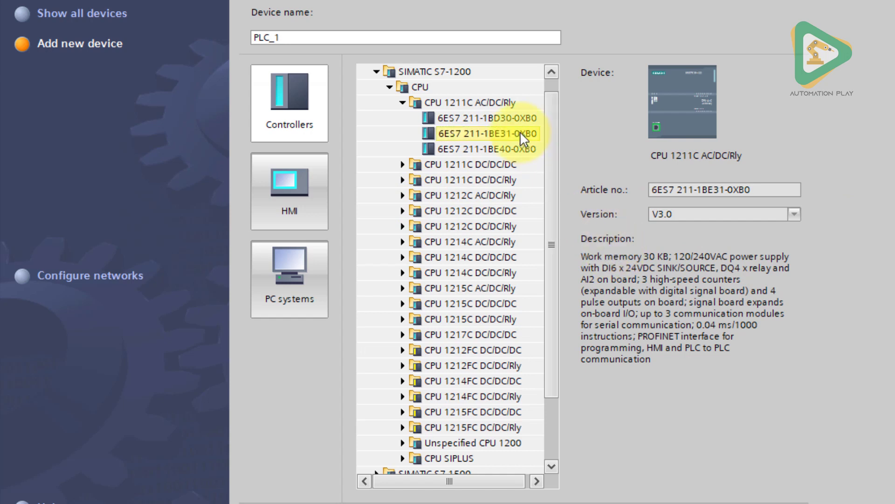
{"action": "left_click", "coordinate": [518, 149]}
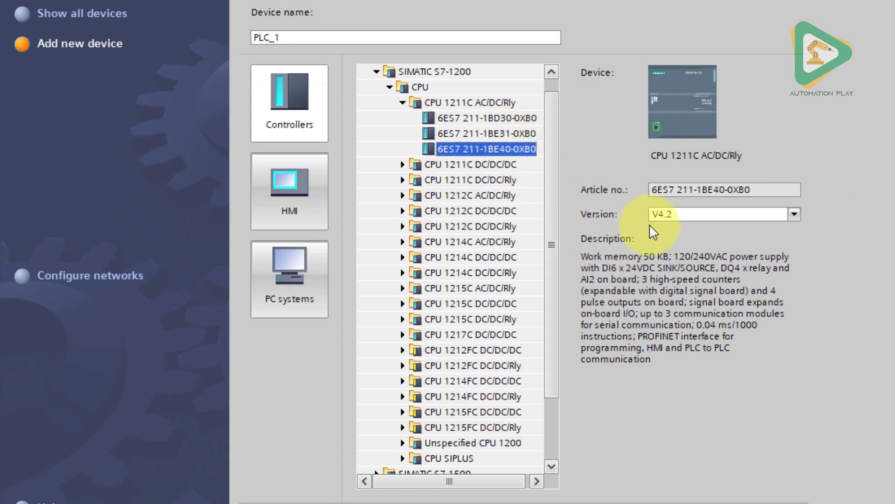
Step: Expand CPU 1211C DC/DC/DC and review the details of its three article variants
{"action": "left_click", "coordinate": [403, 164]}
{"action": "left_click", "coordinate": [467, 180]}
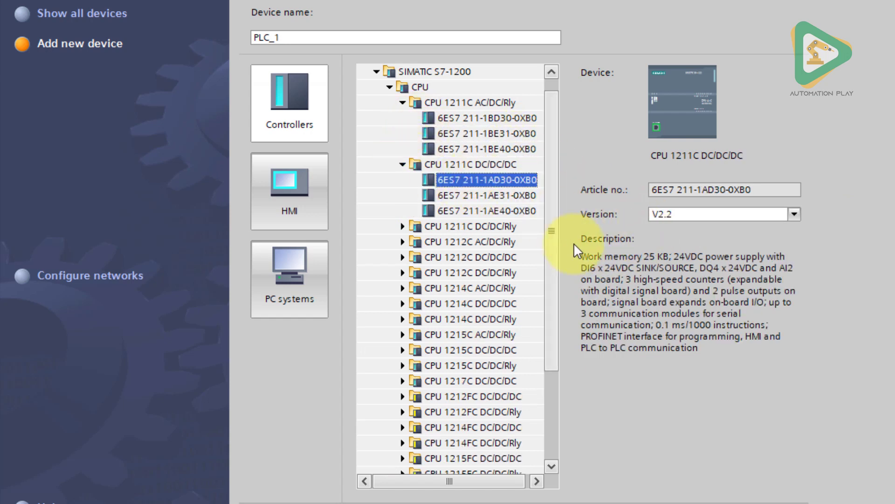
{"action": "left_click", "coordinate": [503, 195]}
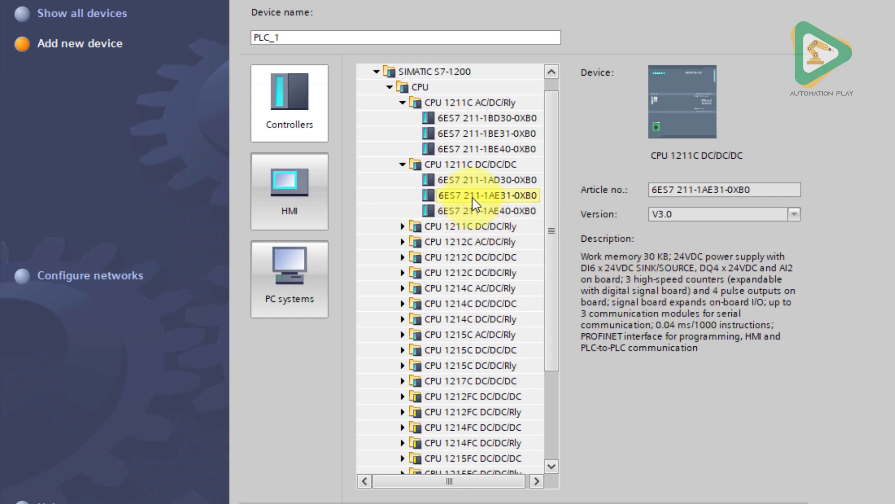
{"action": "left_click", "coordinate": [473, 211]}
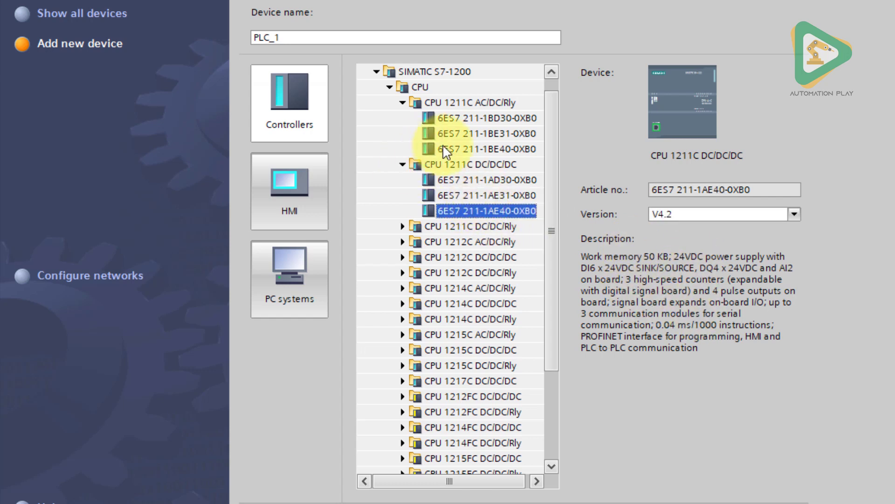
Step: Check the firmware versions offered for article 6ES7 211-1BD30-0XB0 under CPU 1211C AC/DC/Rly
{"action": "left_click", "coordinate": [481, 118]}
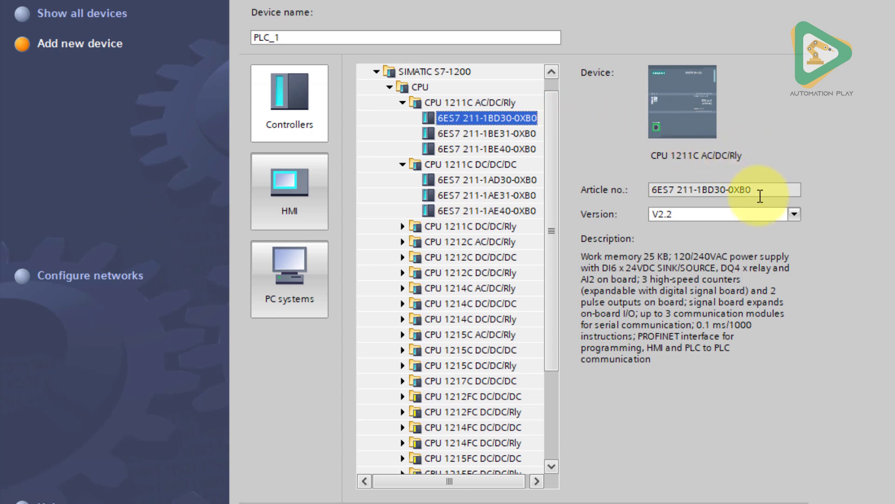
{"action": "left_click", "coordinate": [794, 212]}
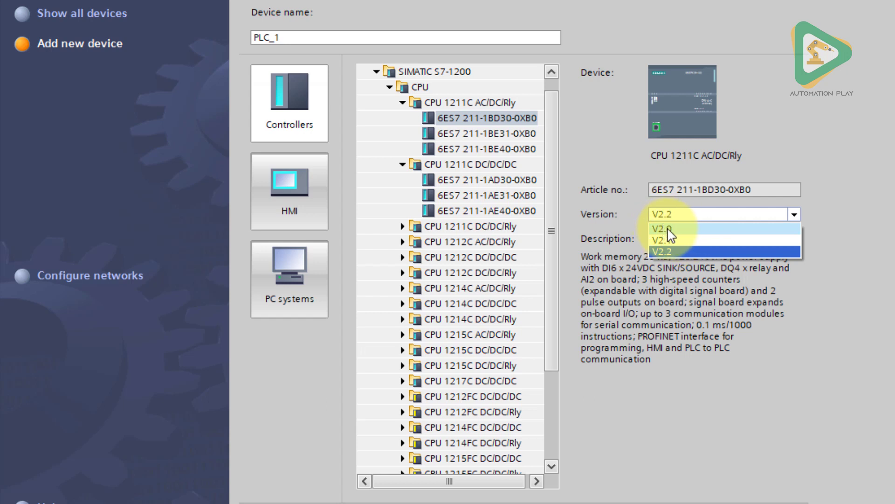
{"action": "left_click", "coordinate": [548, 135]}
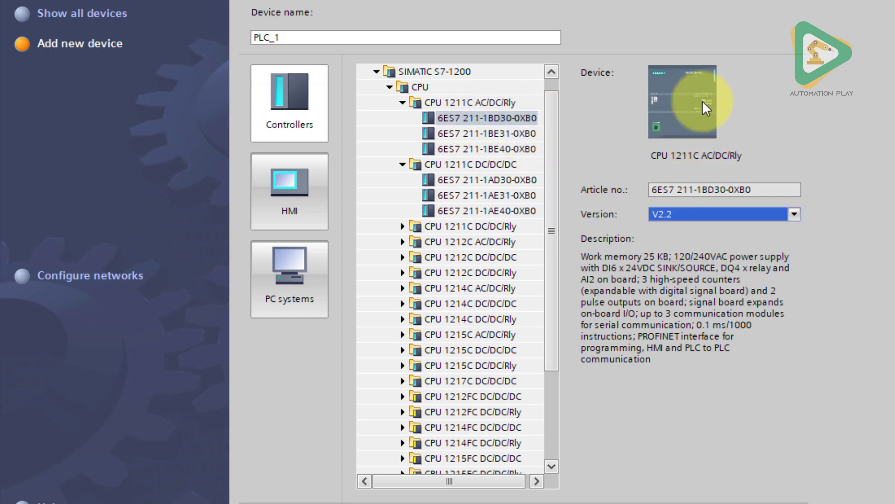
{"action": "left_click", "coordinate": [689, 214]}
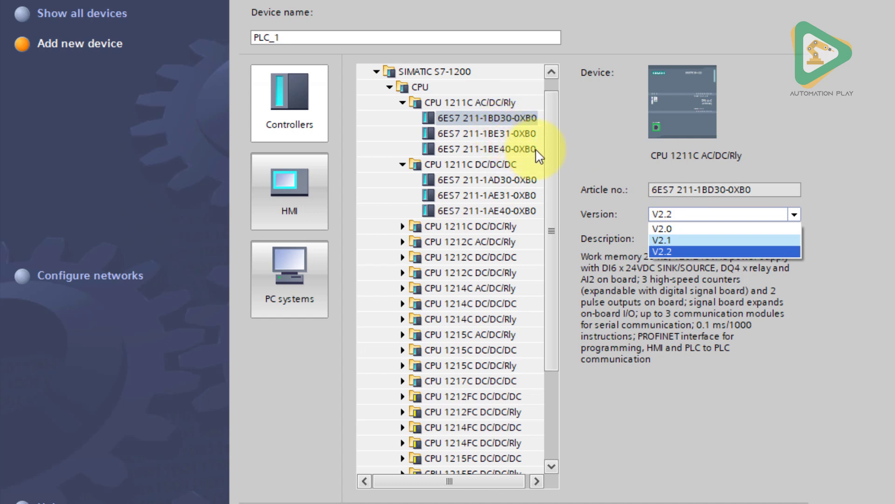
{"action": "left_click", "coordinate": [547, 163]}
Step: Compare the newer CPU 1211C AC/DC/Rly articles with the 6ES7 211-1HE31-0XB0 and 6ES7 211-1HE40-0XB0 articles of CPU 1211C DC/DC/Rly
{"action": "left_click", "coordinate": [517, 135]}
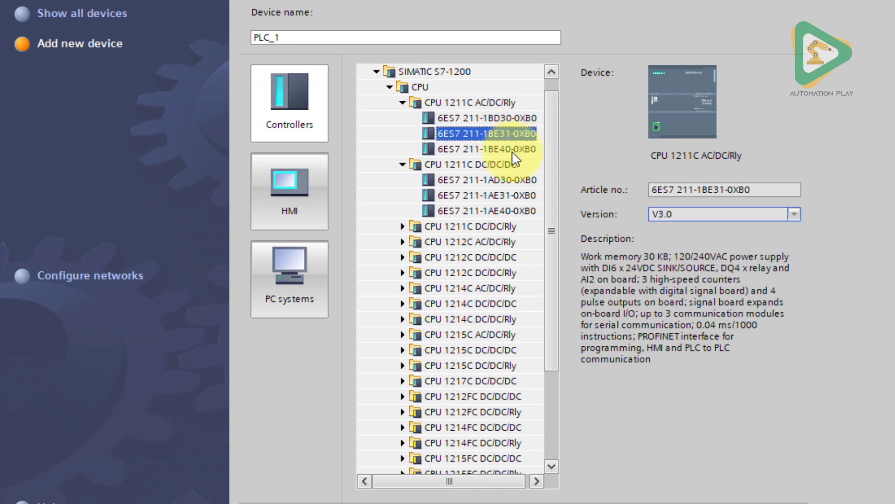
{"action": "left_click", "coordinate": [516, 151]}
{"action": "left_click", "coordinate": [402, 226]}
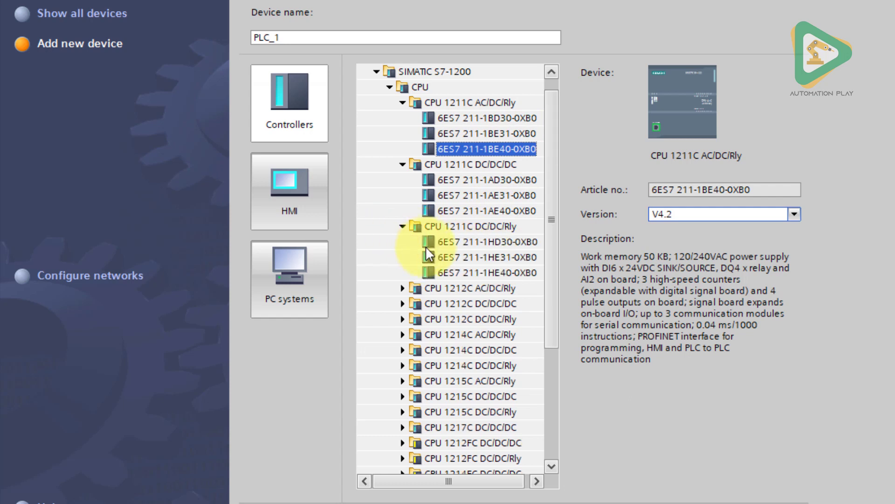
{"action": "left_click", "coordinate": [460, 258]}
{"action": "left_click", "coordinate": [466, 272]}
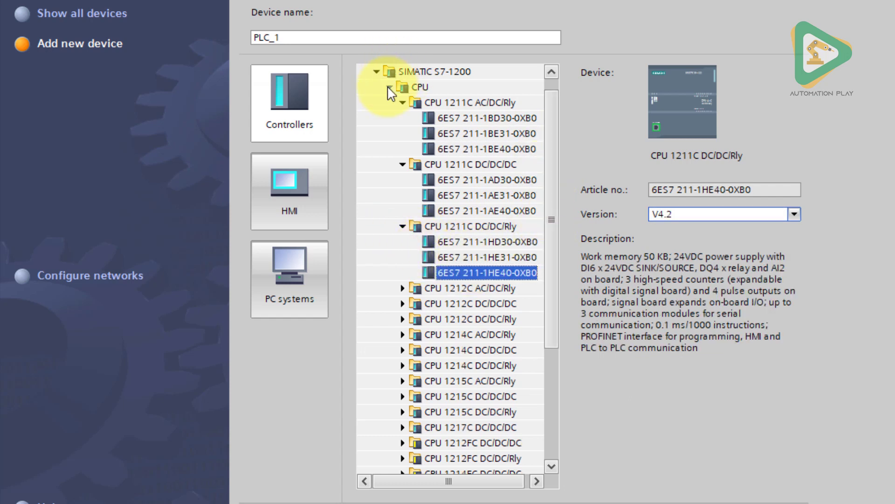
Step: Collapse the SIMATIC S7-1200 family and look through the CPU list of the SIMATIC S7-1500 family
{"action": "left_click", "coordinate": [376, 71]}
{"action": "left_click", "coordinate": [378, 103]}
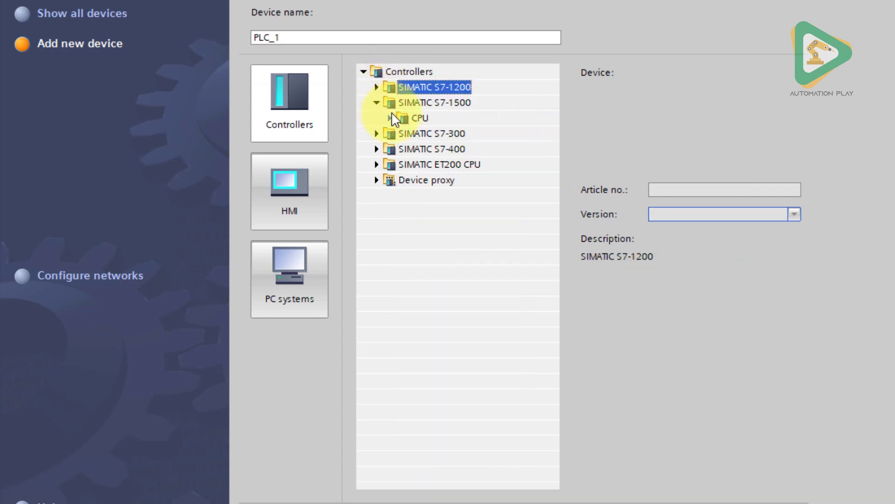
{"action": "left_click", "coordinate": [390, 118]}
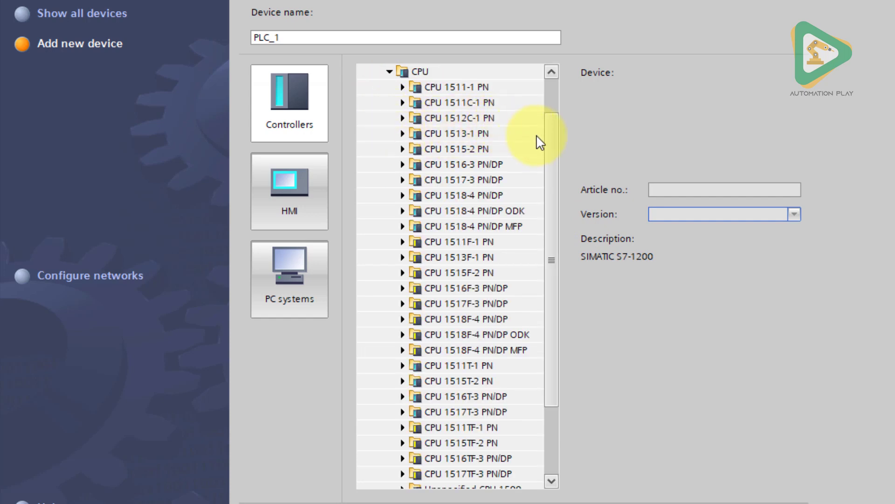
{"action": "left_click_drag", "start_coordinate": [552, 140], "coordinate": [563, 113]}
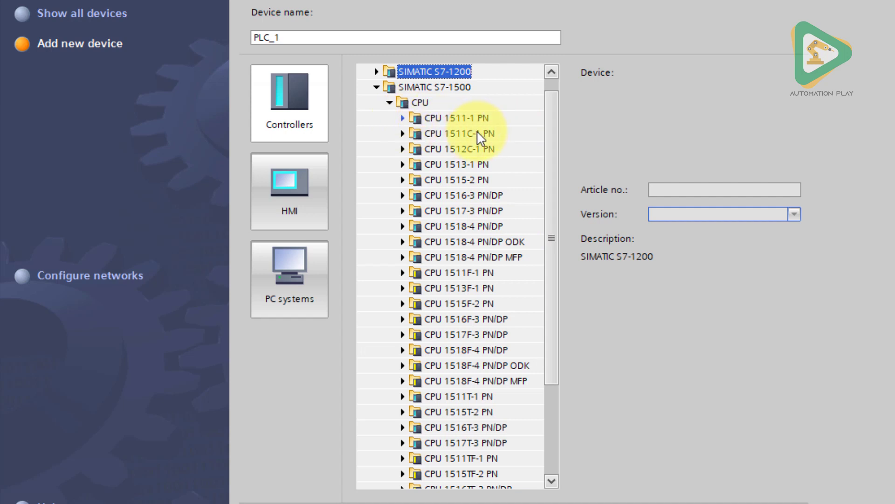
Step: Review the details of CPU 1511-1 PN article 6ES7 511-1AK01-0AB0 and CPU 1511C-1 PN article 6ES7 511-1CK00-0AB0
{"action": "left_click", "coordinate": [489, 148]}
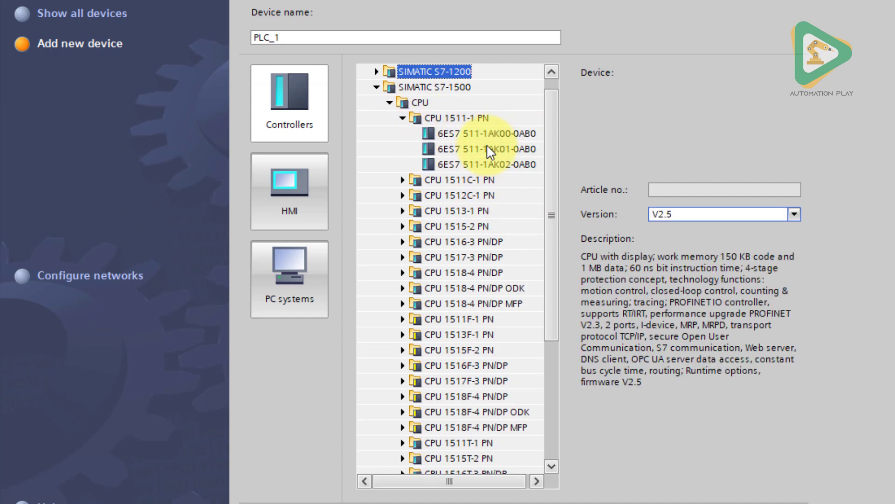
{"action": "left_click", "coordinate": [402, 179]}
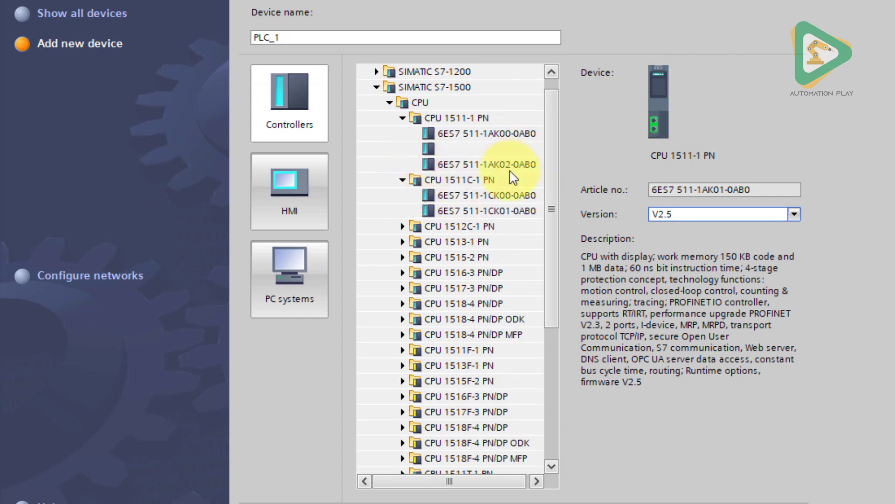
{"action": "left_click", "coordinate": [474, 195]}
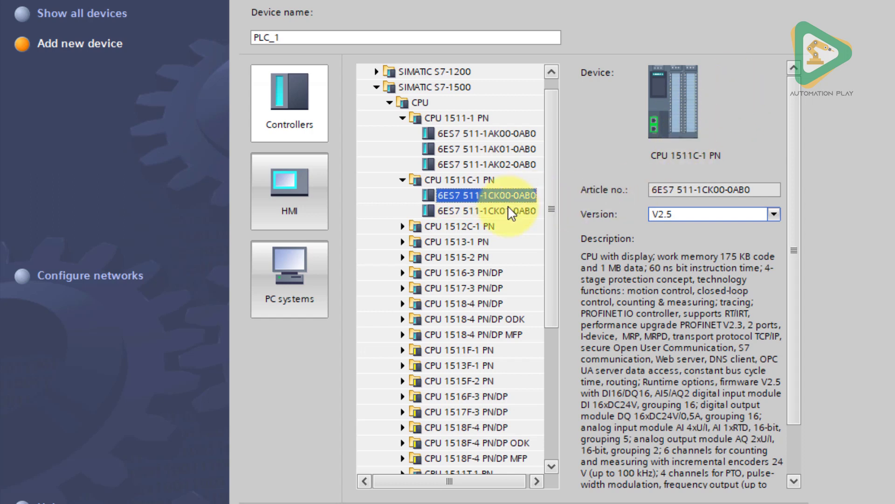
{"action": "scroll", "coordinate": [406, 112], "scroll_direction": "up", "scroll_amount": 1}
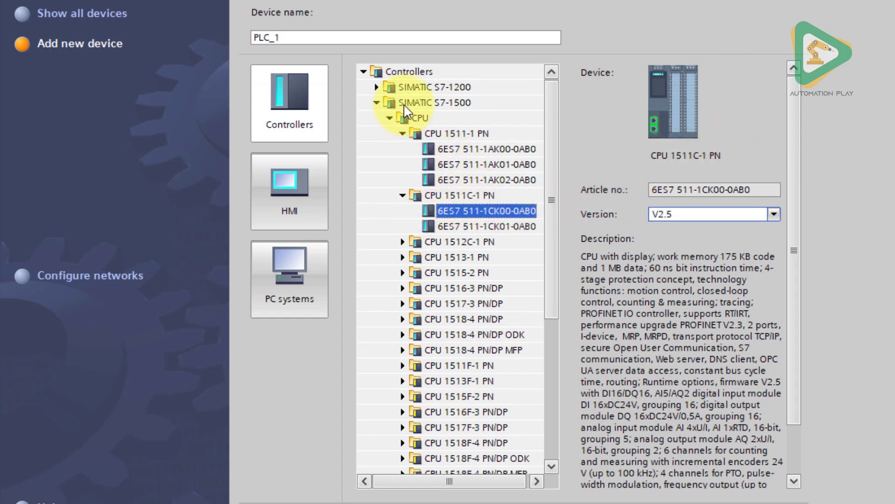
Step: Collapse the SIMATIC S7-1500 family and reopen SIMATIC S7-1200 with its three CPU 1211C folders collapsed
{"action": "left_click", "coordinate": [377, 103]}
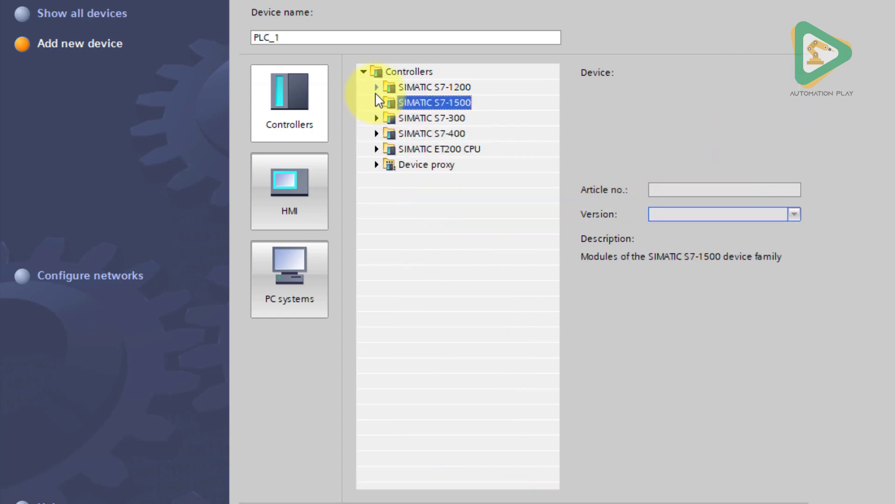
{"action": "left_click", "coordinate": [376, 87]}
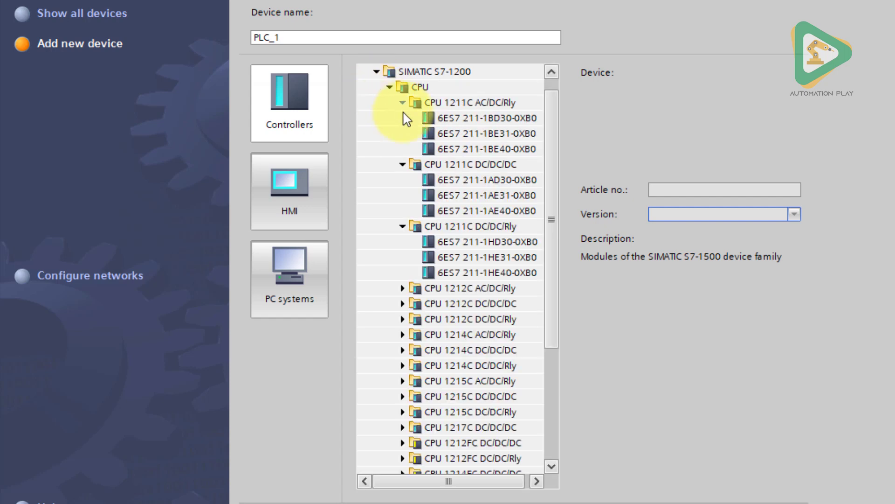
{"action": "left_click", "coordinate": [403, 164]}
{"action": "left_click", "coordinate": [402, 103]}
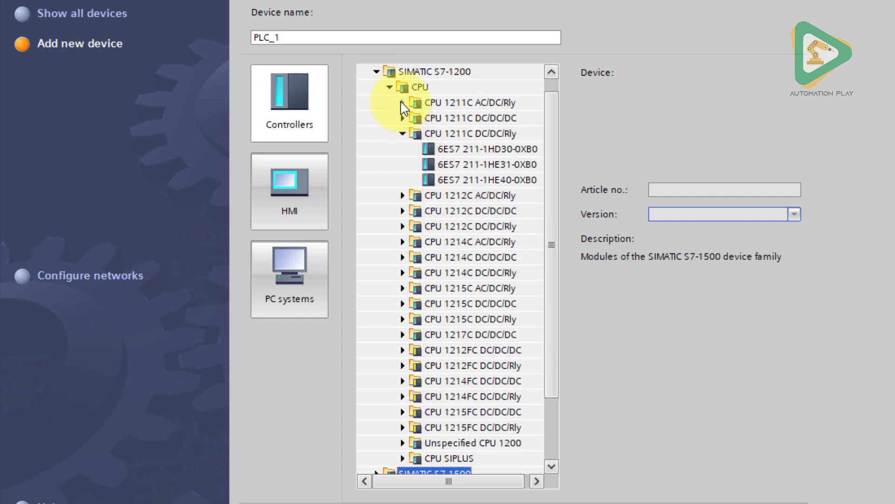
{"action": "left_click", "coordinate": [403, 133]}
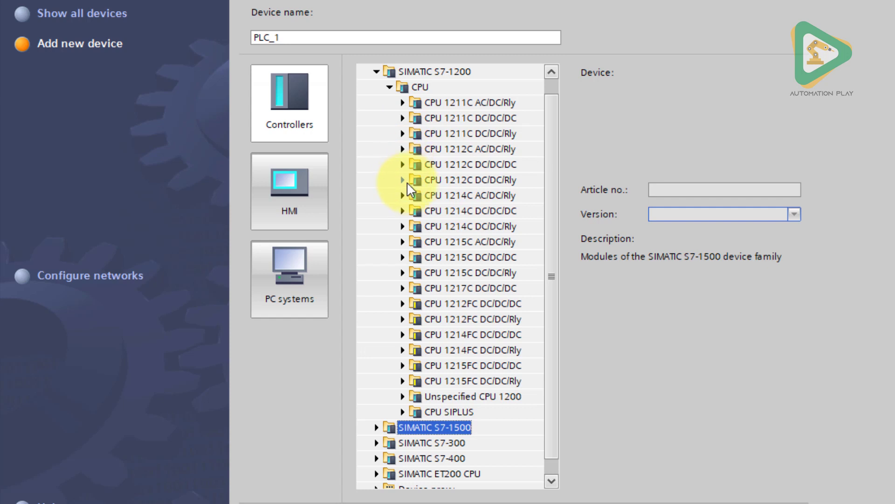
Step: Browse the CPU 1214C AC/DC/Rly articles and select 6ES7 214-1BG40-0XB0
{"action": "left_click", "coordinate": [402, 195]}
{"action": "left_click", "coordinate": [449, 210]}
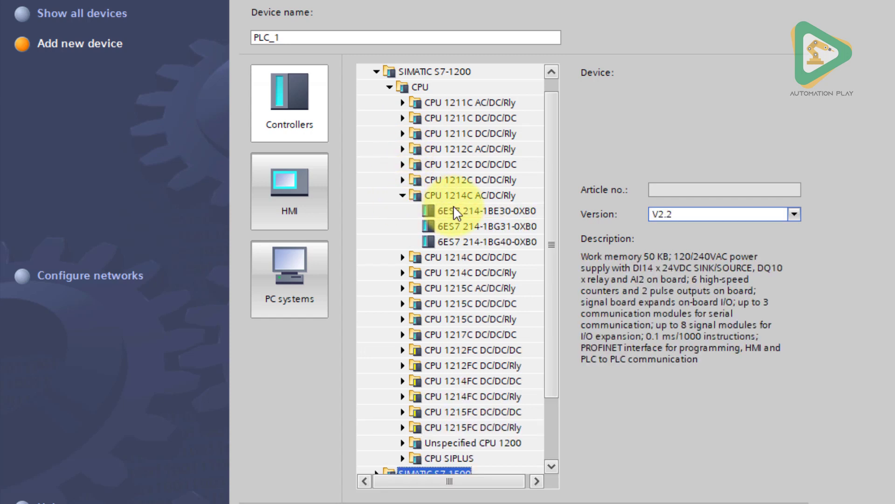
{"action": "left_click", "coordinate": [457, 227]}
{"action": "left_click", "coordinate": [461, 240]}
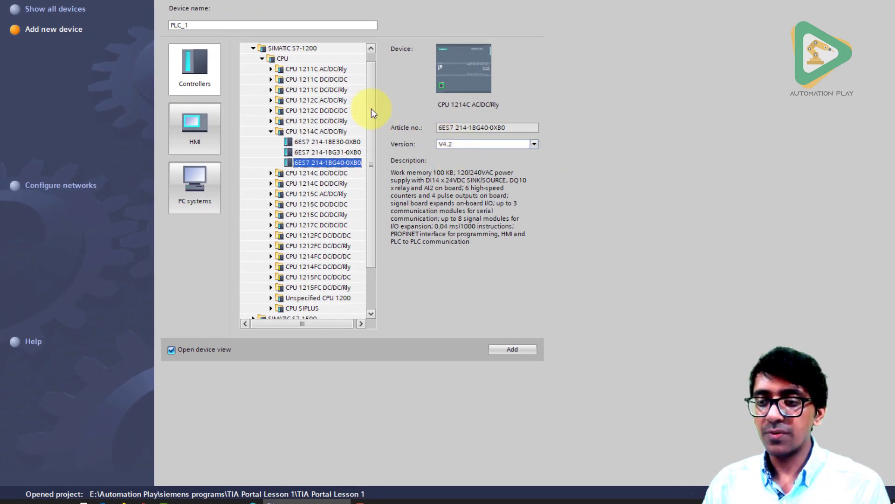
Step: Check the CPU's available firmware versions and add 6ES7 214-1BG40-0XB0 with version V4.2 to the project as PLC_1
{"action": "left_click", "coordinate": [452, 144]}
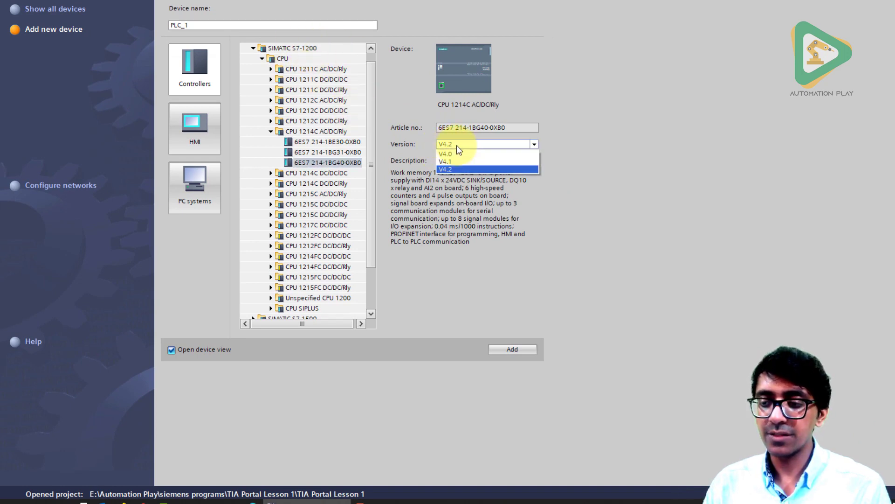
{"action": "left_click", "coordinate": [422, 159]}
{"action": "left_click", "coordinate": [334, 152]}
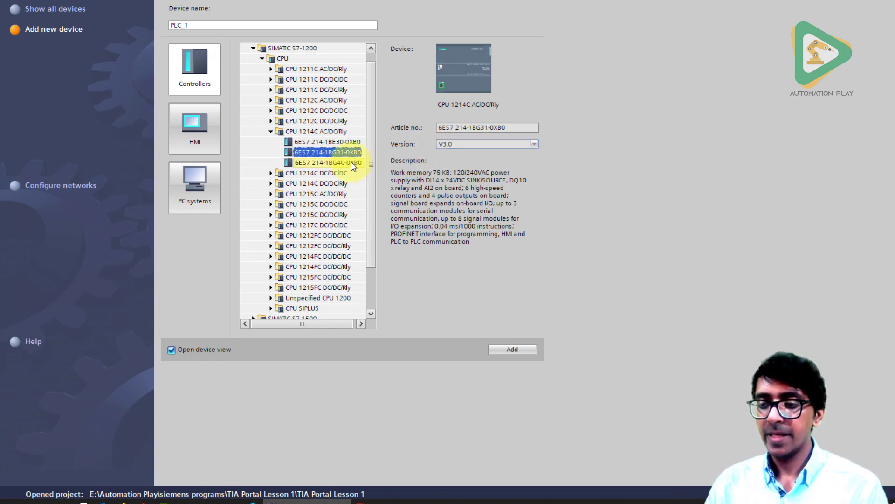
{"action": "left_click", "coordinate": [353, 163]}
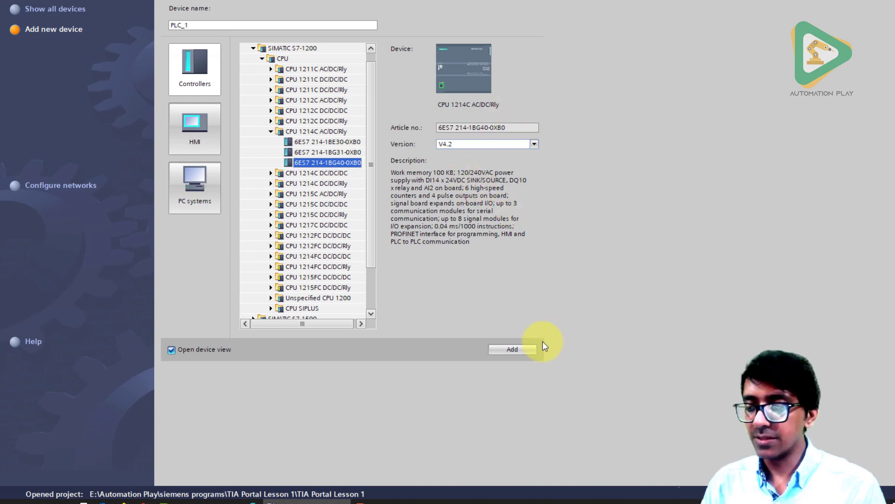
{"action": "left_click", "coordinate": [524, 351]}
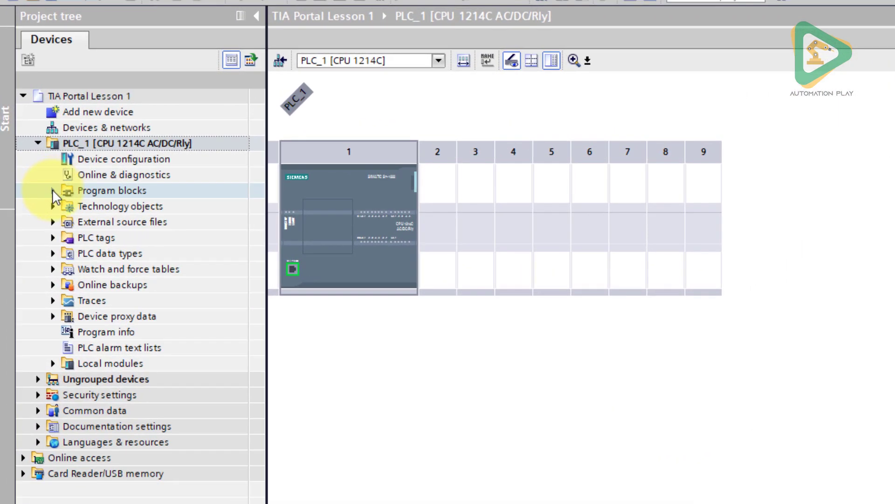
Step: Open the Main [OB1] program block of PLC_1 and insert a normally open contact and an output coil in Network 1
{"action": "left_click", "coordinate": [53, 190]}
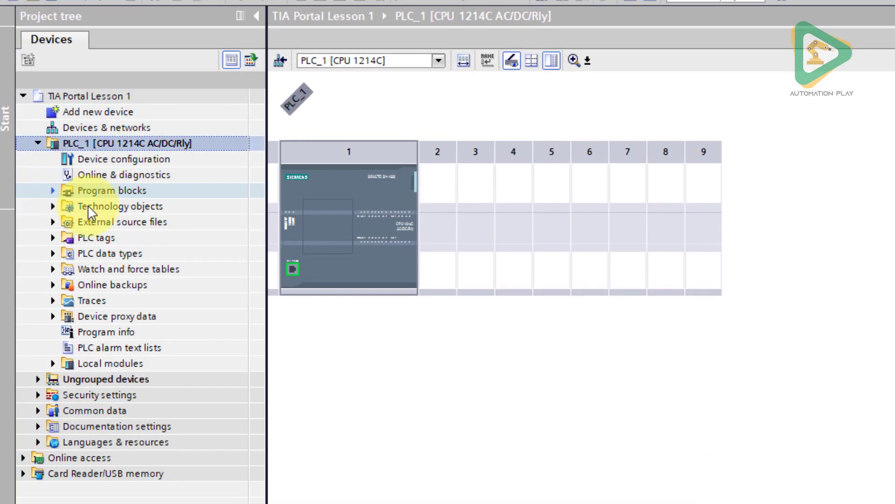
{"action": "double_click", "coordinate": [107, 225]}
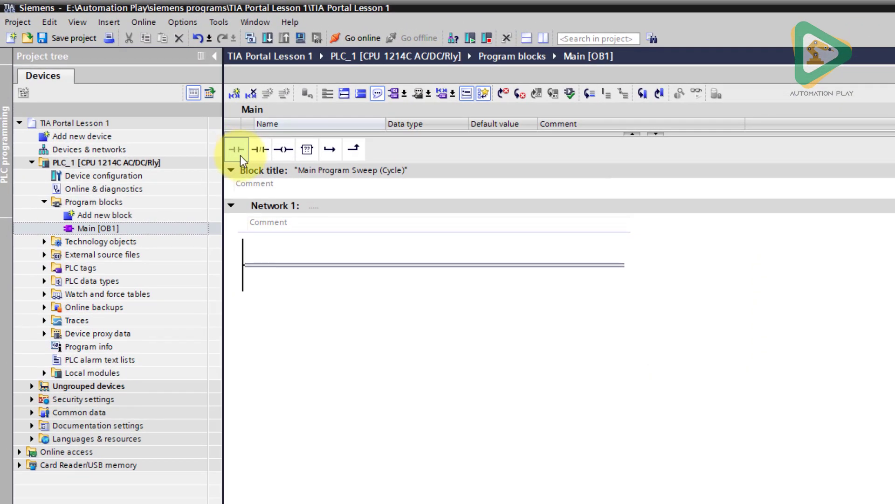
{"action": "left_click", "coordinate": [236, 149]}
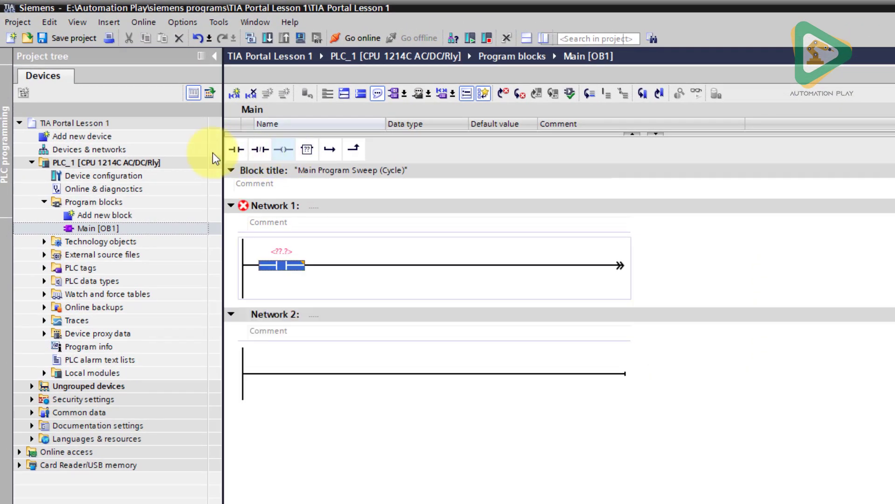
{"action": "left_click", "coordinate": [284, 149]}
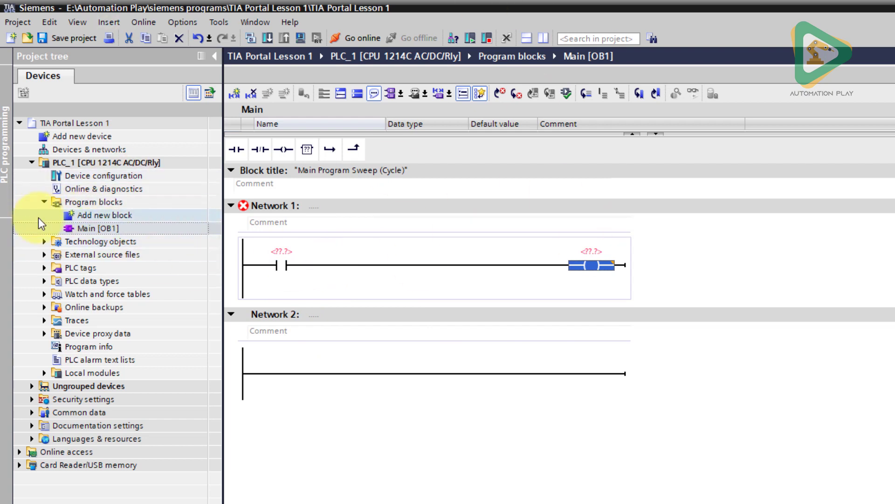
Step: Collapse the Program blocks and PLC_1 folders in the project tree and open Devices & networks
{"action": "left_click", "coordinate": [44, 201]}
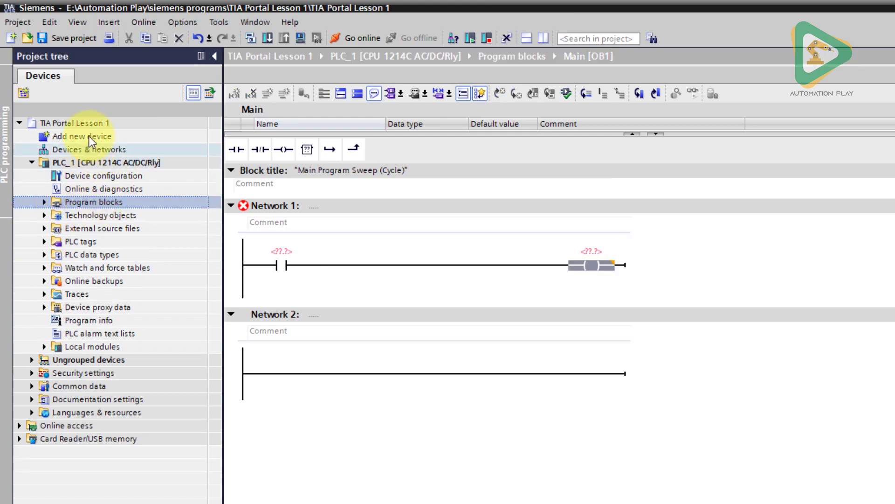
{"action": "double_click", "coordinate": [107, 124]}
{"action": "double_click", "coordinate": [107, 124]}
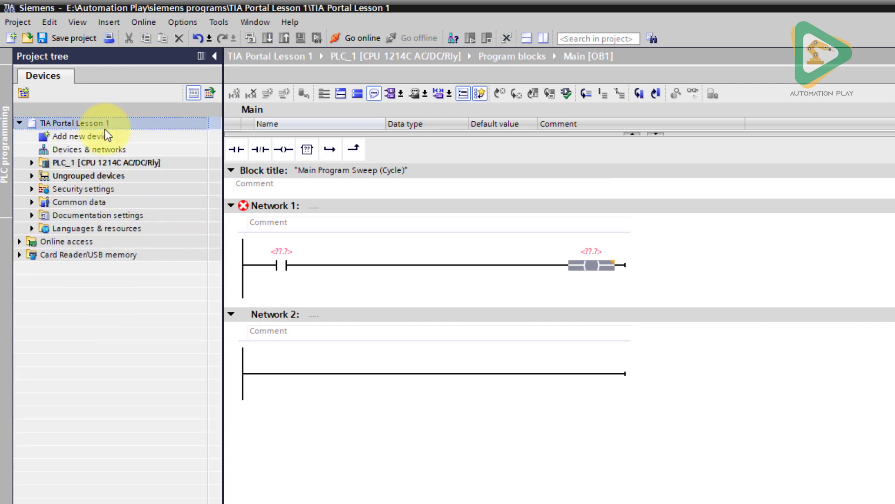
{"action": "left_click", "coordinate": [103, 149]}
{"action": "double_click", "coordinate": [103, 150]}
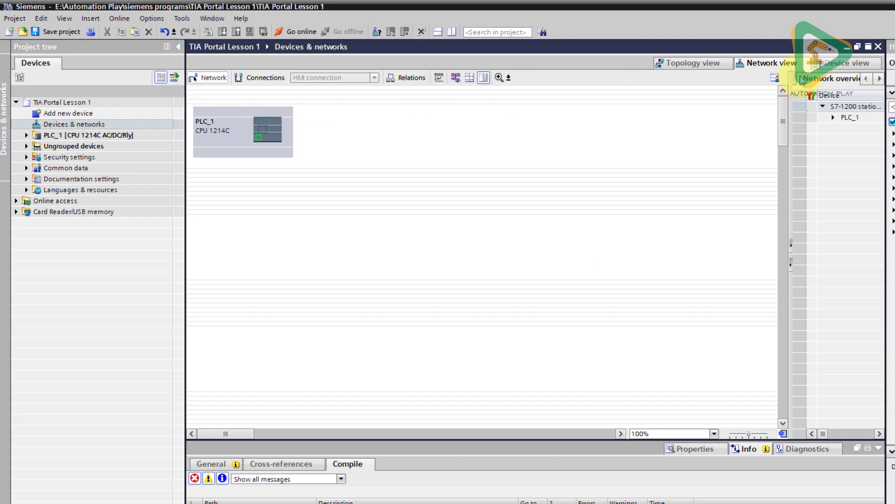
Step: Switch Devices & networks to the device view and display PLC_1 [CPU 1214C] in it
{"action": "left_click", "coordinate": [845, 64]}
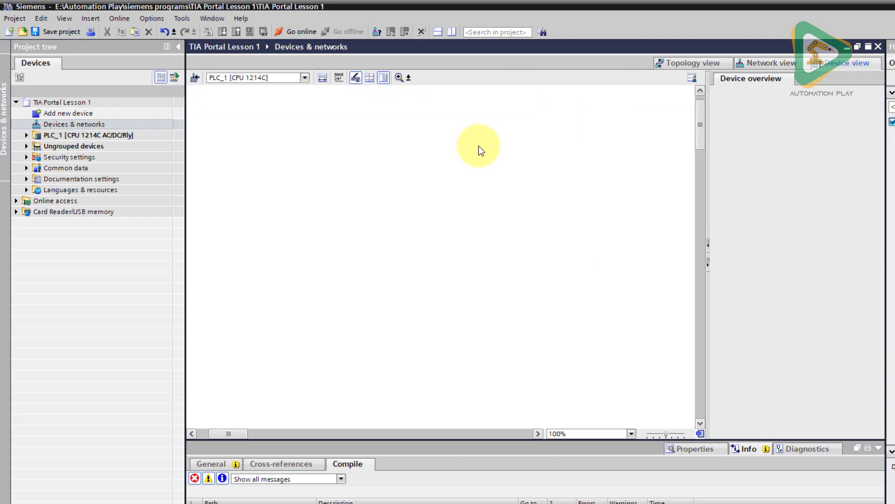
{"action": "left_click_drag", "start_coordinate": [226, 431], "coordinate": [208, 431]}
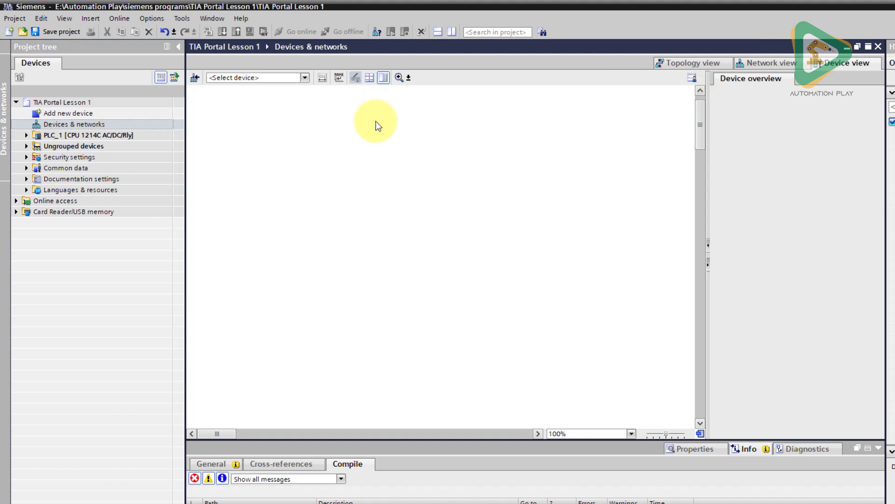
{"action": "left_click", "coordinate": [304, 79]}
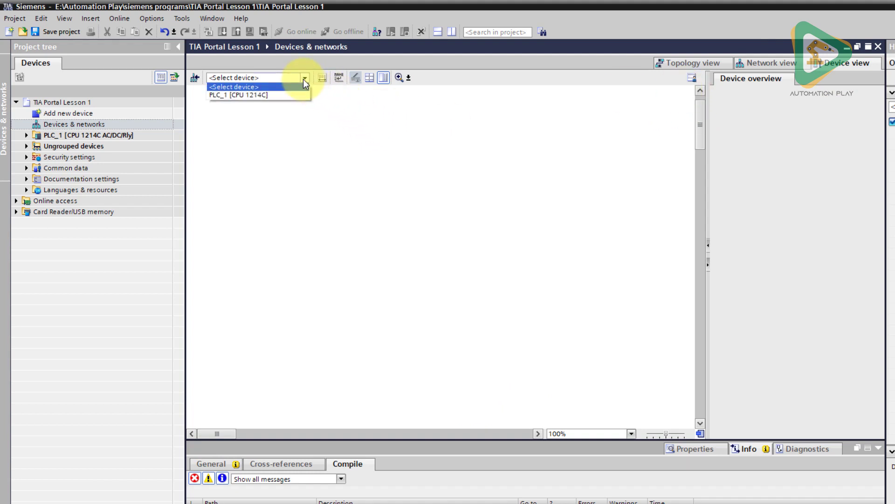
{"action": "left_click", "coordinate": [268, 94]}
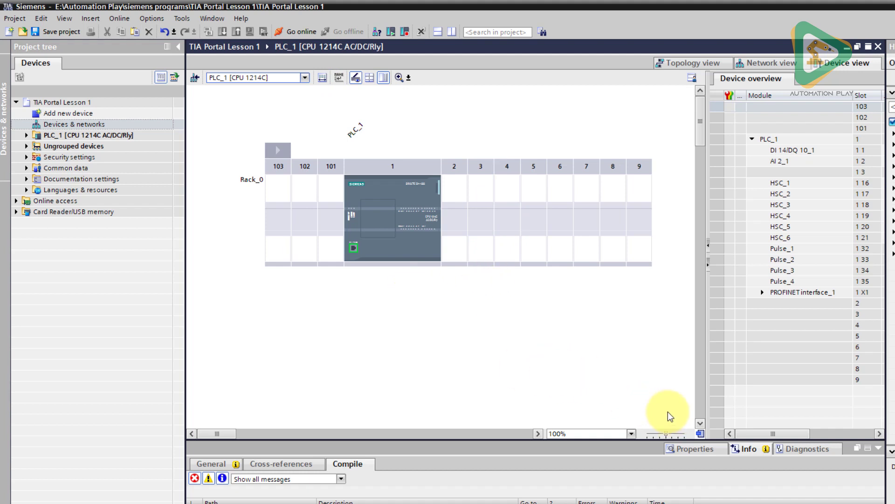
Step: Magnify the device view to 400% and examine the CPU 1214C front with its input and output addresses and PROFINET port
{"action": "left_click", "coordinate": [631, 433]}
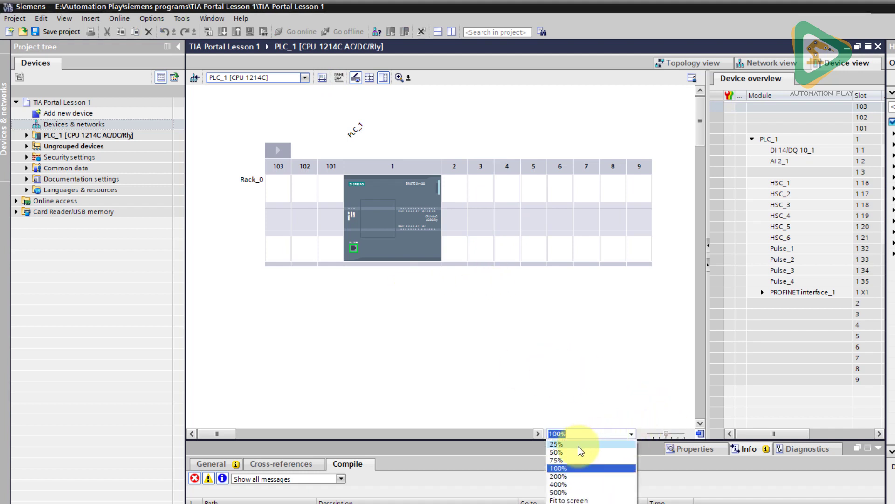
{"action": "left_click", "coordinate": [575, 485]}
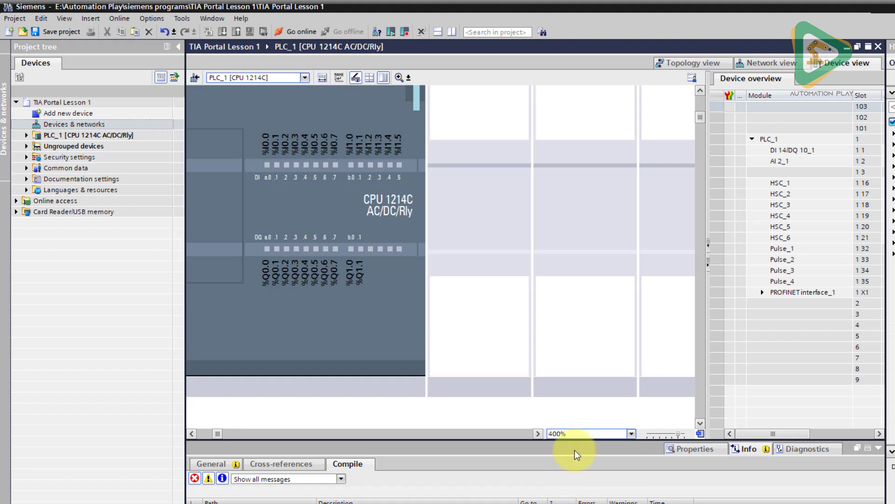
{"action": "left_click", "coordinate": [191, 433]}
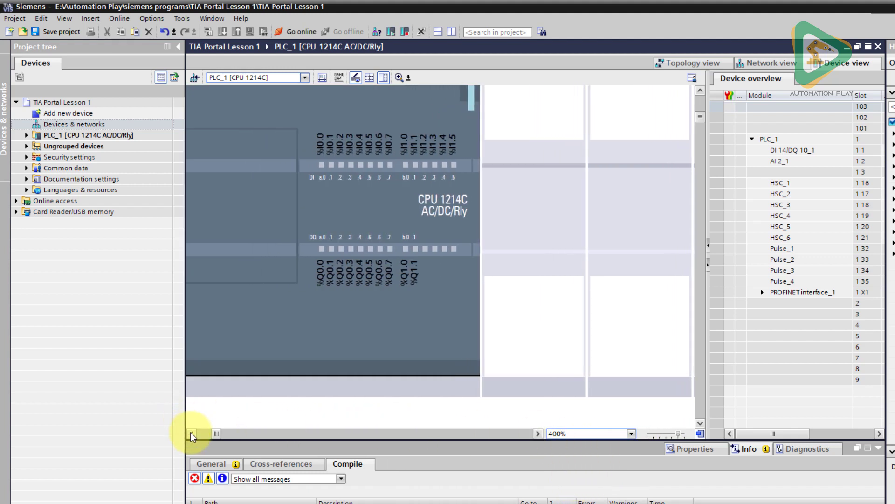
{"action": "left_click", "coordinate": [191, 432]}
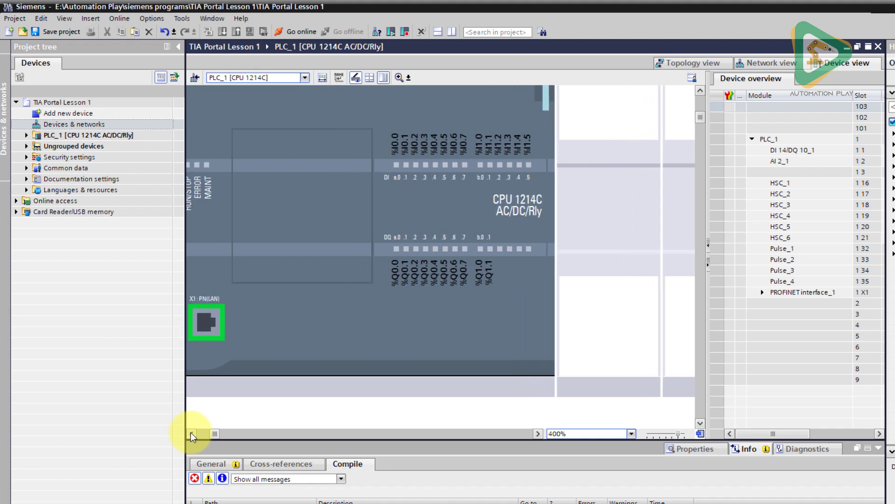
{"action": "left_click", "coordinate": [191, 433]}
{"action": "left_click_drag", "start_coordinate": [213, 434], "coordinate": [211, 434]}
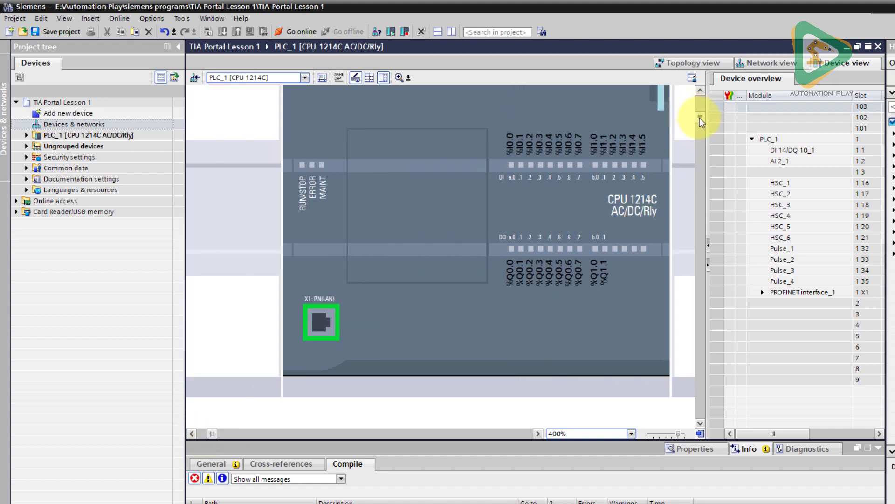
{"action": "left_click_drag", "start_coordinate": [699, 118], "coordinate": [701, 115]}
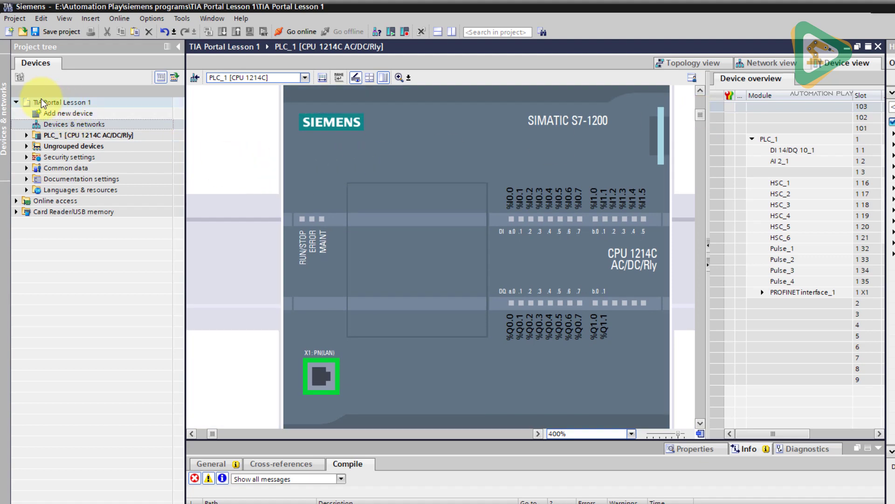
Step: Expand PLC_1's Program blocks, Technology objects, PLC tags, PLC data types and Watch and force tables, and toggle the Details view
{"action": "left_click", "coordinate": [27, 135]}
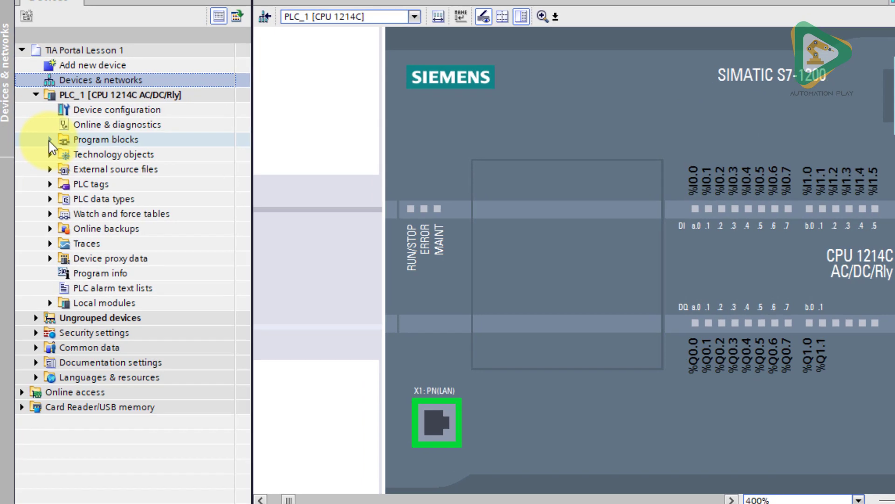
{"action": "left_click", "coordinate": [40, 160]}
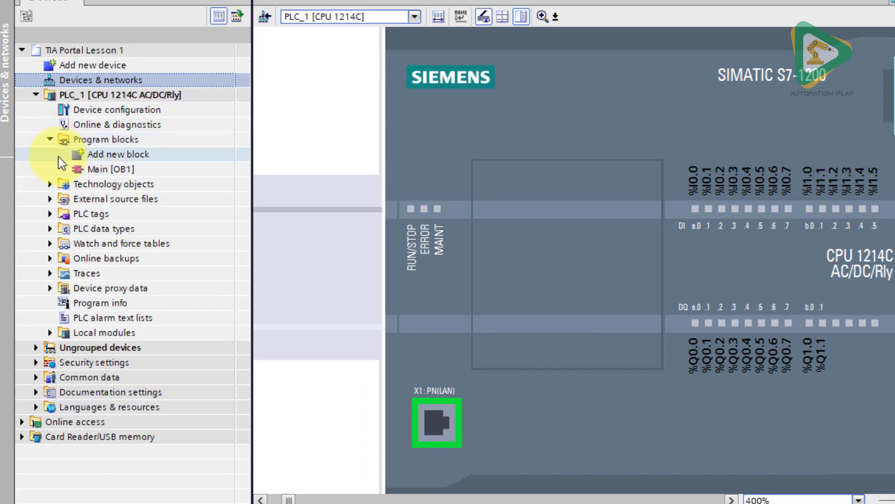
{"action": "left_click", "coordinate": [50, 185]}
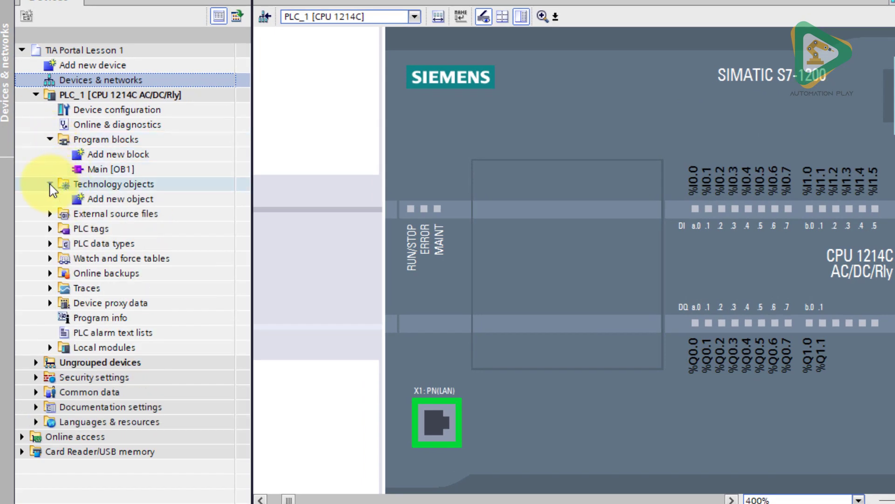
{"action": "left_click", "coordinate": [50, 228]}
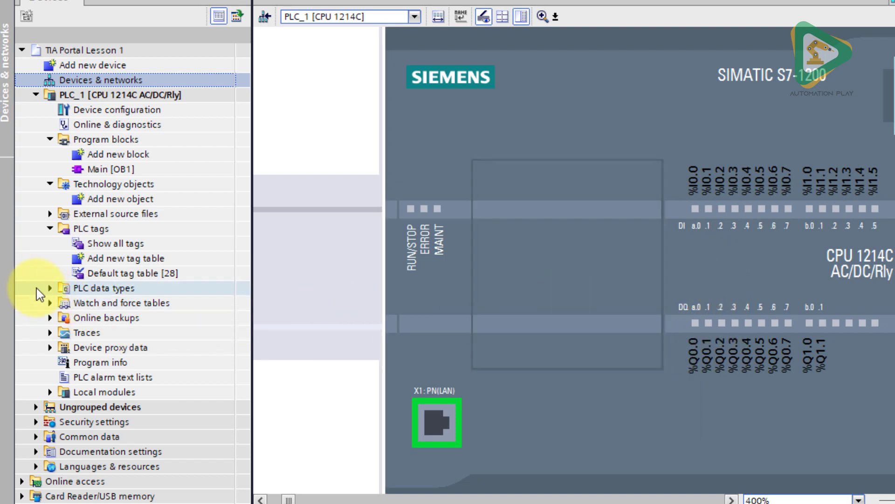
{"action": "left_click", "coordinate": [50, 288]}
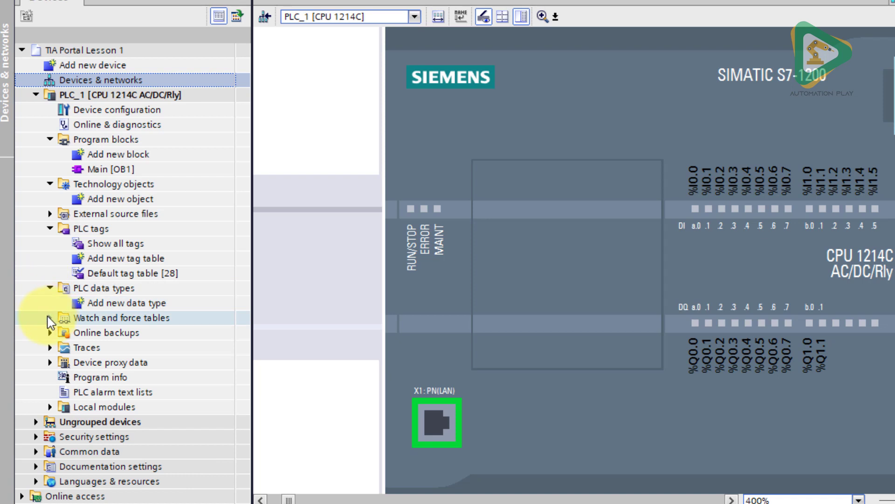
{"action": "left_click", "coordinate": [50, 318]}
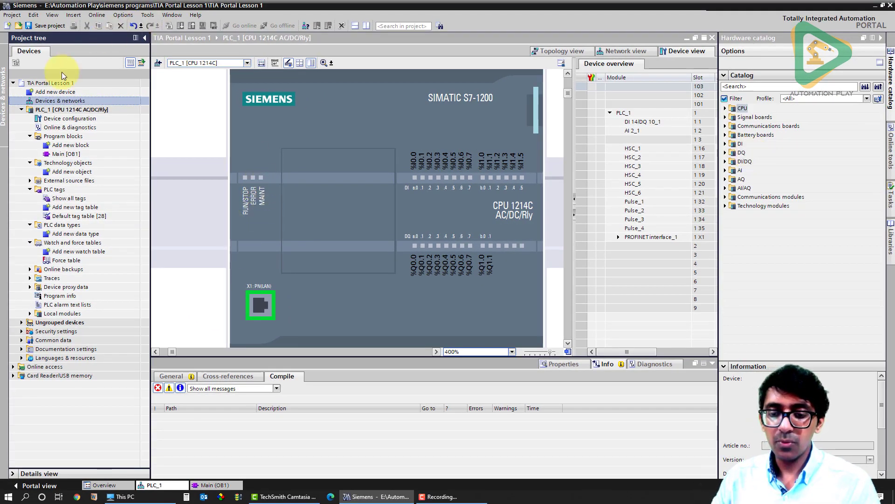
{"action": "left_click", "coordinate": [12, 473]}
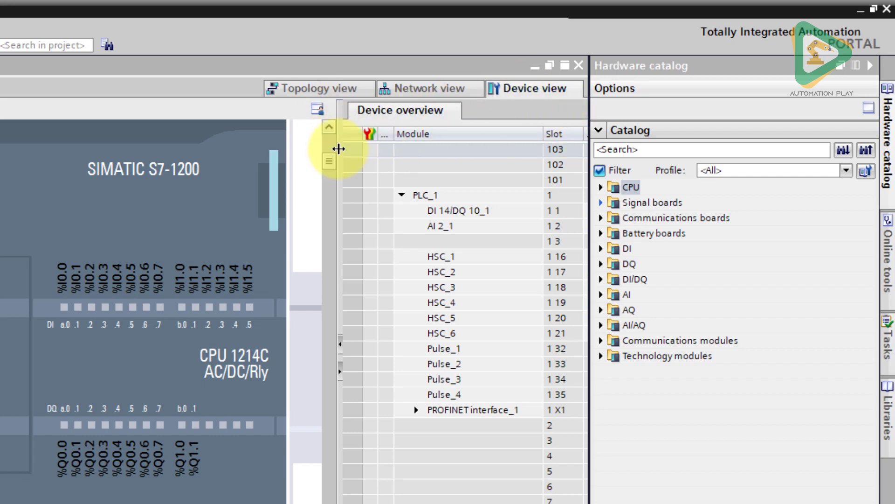
Step: Widen the device overview to reveal its I and Q address columns, and collapse and reopen the Hardware catalog
{"action": "left_click_drag", "start_coordinate": [344, 172], "coordinate": [246, 174]}
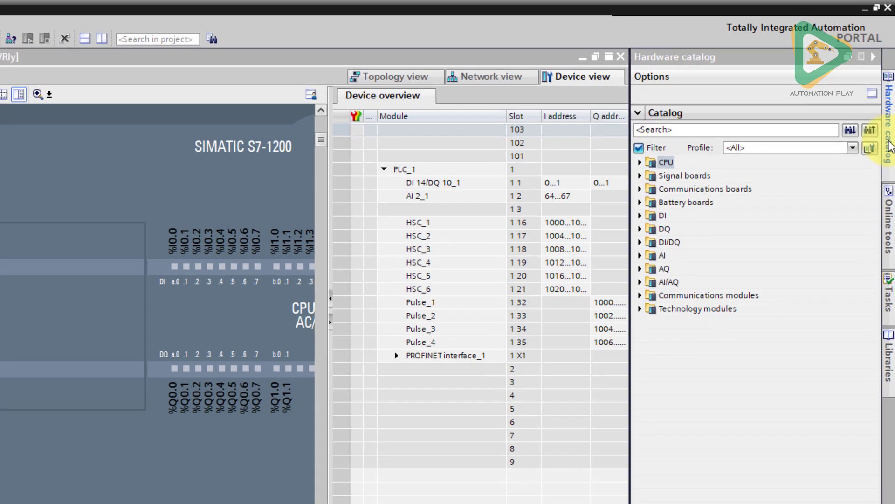
{"action": "left_click", "coordinate": [891, 145]}
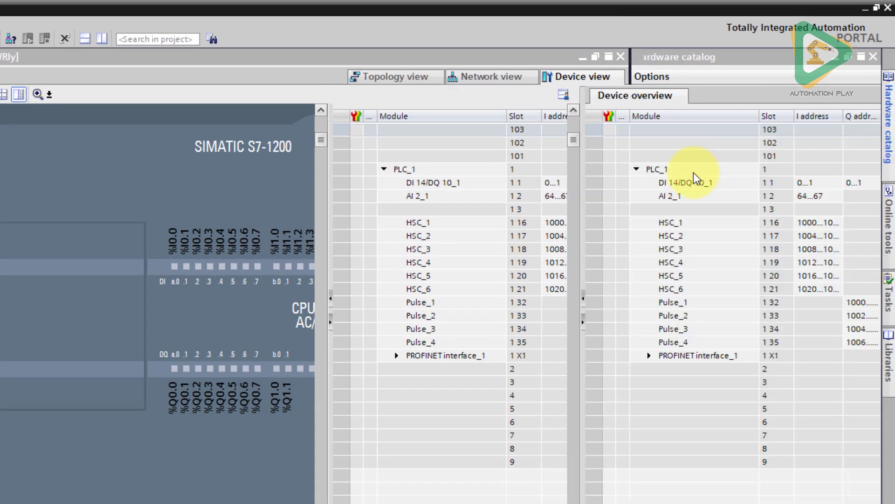
{"action": "left_click", "coordinate": [890, 117]}
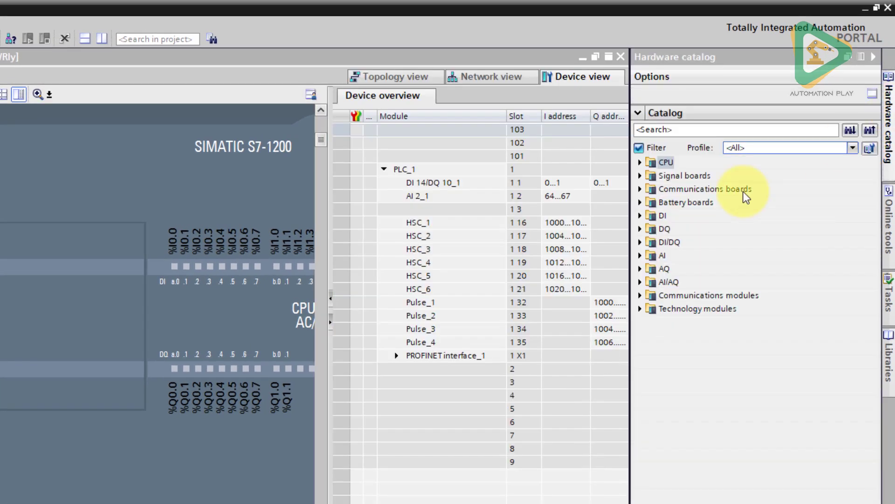
Step: Look into the Communications boards and DI folders of the Hardware catalog and collapse them again
{"action": "left_click", "coordinate": [641, 188]}
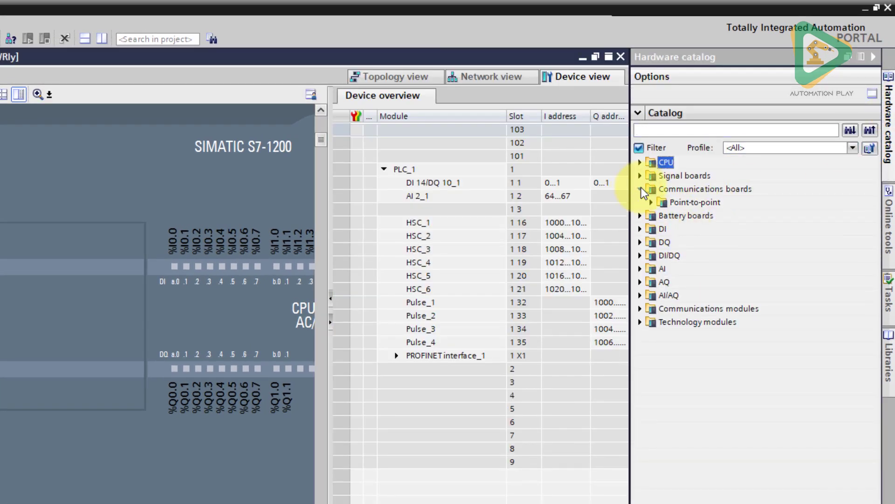
{"action": "left_click", "coordinate": [640, 189]}
{"action": "left_click", "coordinate": [641, 214]}
{"action": "left_click", "coordinate": [642, 214]}
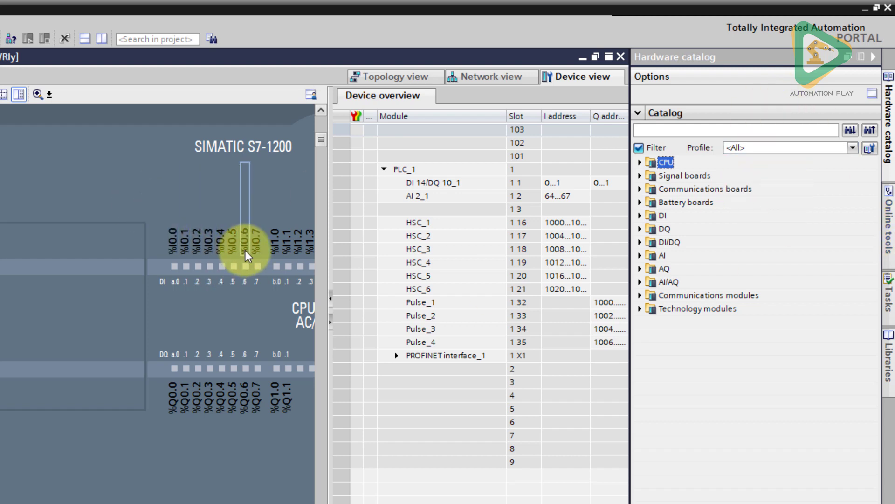
Step: Look through the Online tools, Tasks and Libraries task cards and return to the Hardware catalog
{"action": "left_click", "coordinate": [884, 204]}
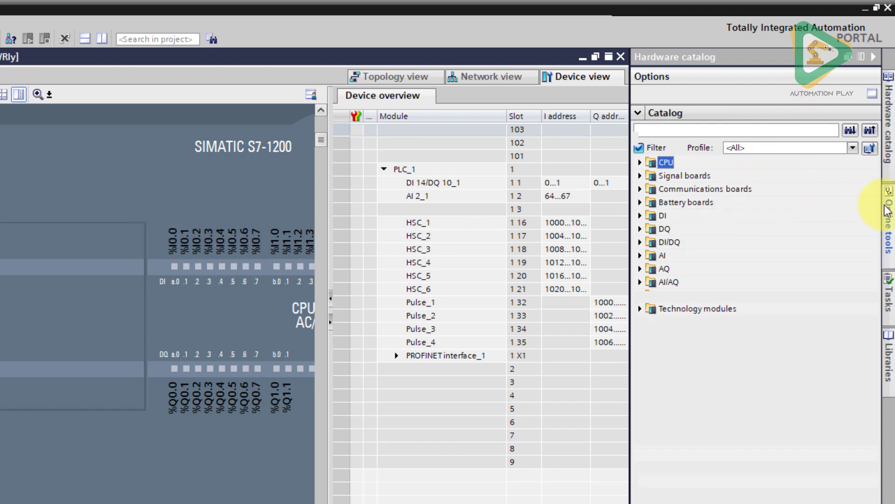
{"action": "left_click", "coordinate": [888, 297]}
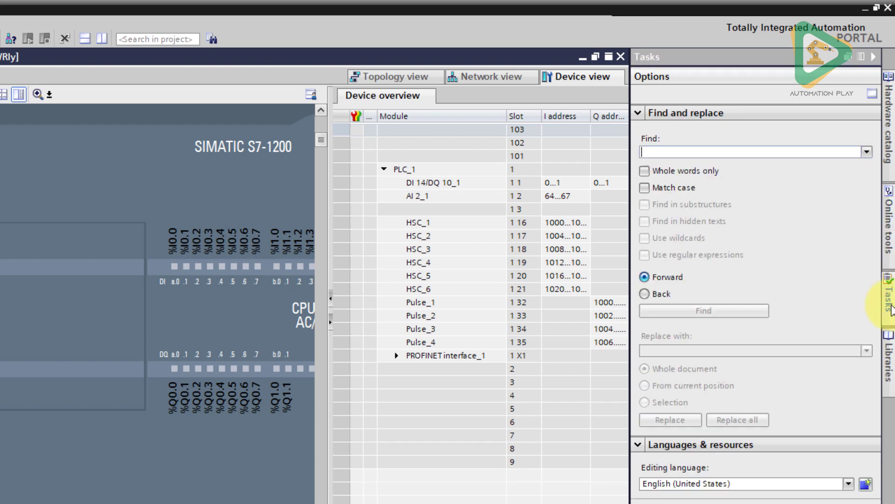
{"action": "left_click", "coordinate": [886, 243]}
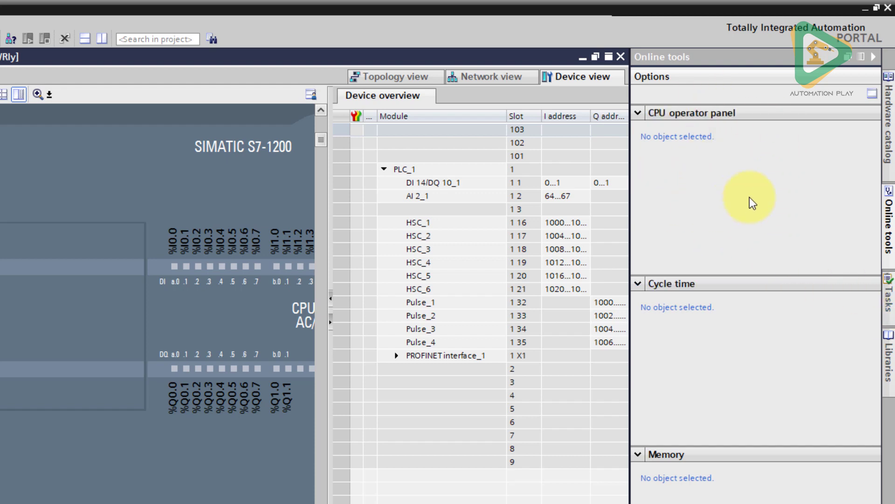
{"action": "left_click", "coordinate": [888, 293]}
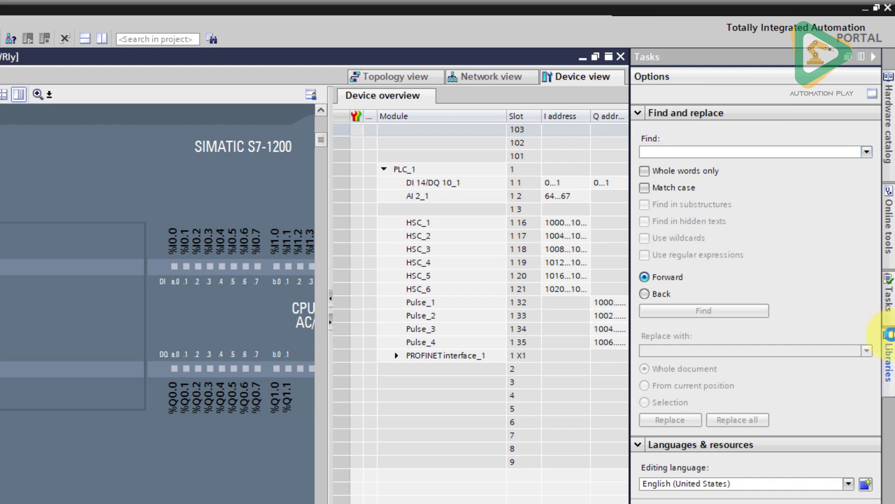
{"action": "left_click", "coordinate": [889, 336]}
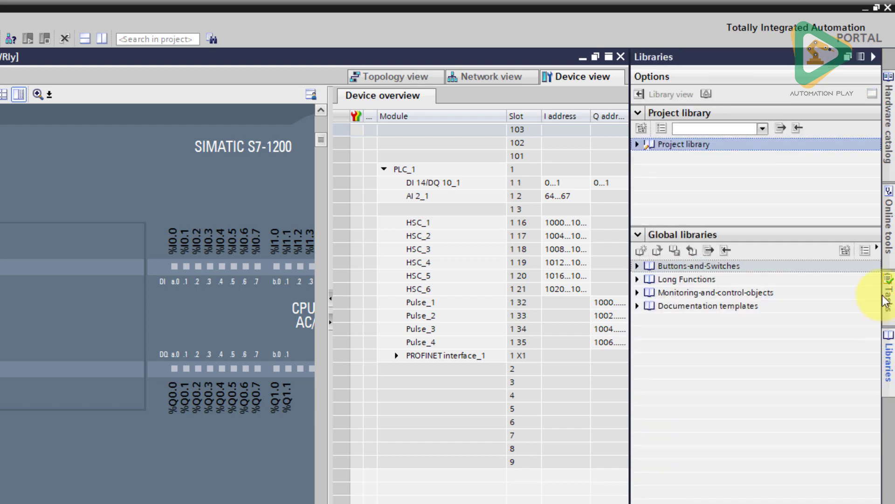
{"action": "left_click", "coordinate": [888, 294]}
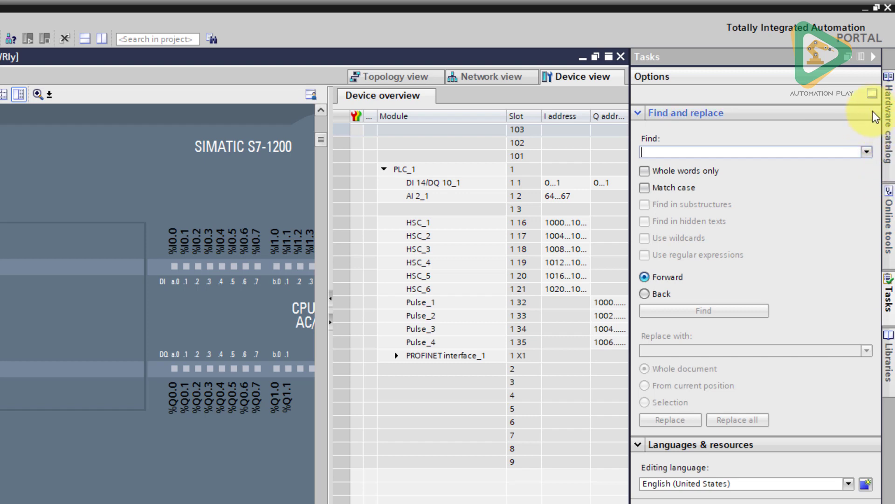
{"action": "left_click", "coordinate": [889, 133]}
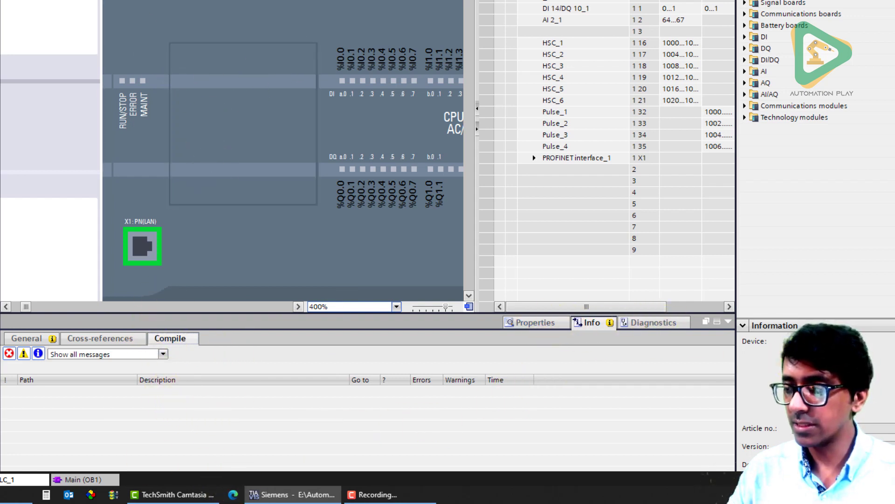
Step: Show the properties of the PLC_1 CPU and expand the DQ module folder in the Hardware catalog
{"action": "left_click", "coordinate": [250, 85]}
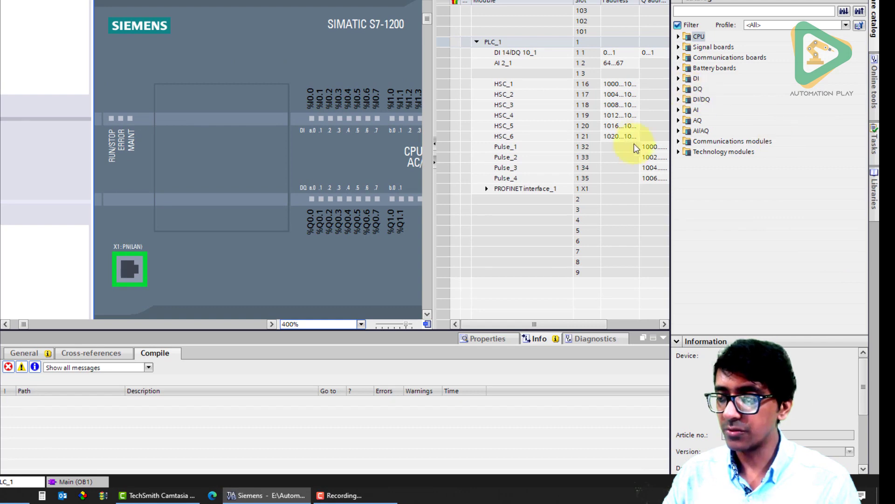
{"action": "left_click", "coordinate": [488, 339]}
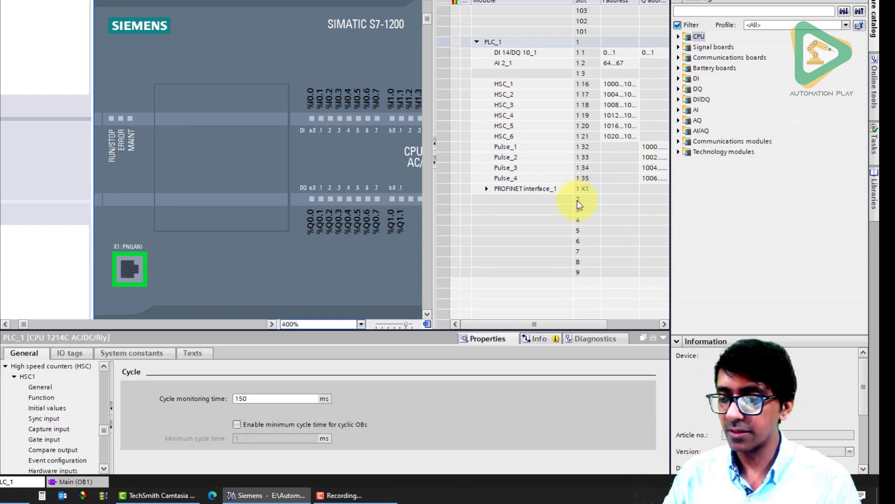
{"action": "left_click", "coordinate": [679, 89]}
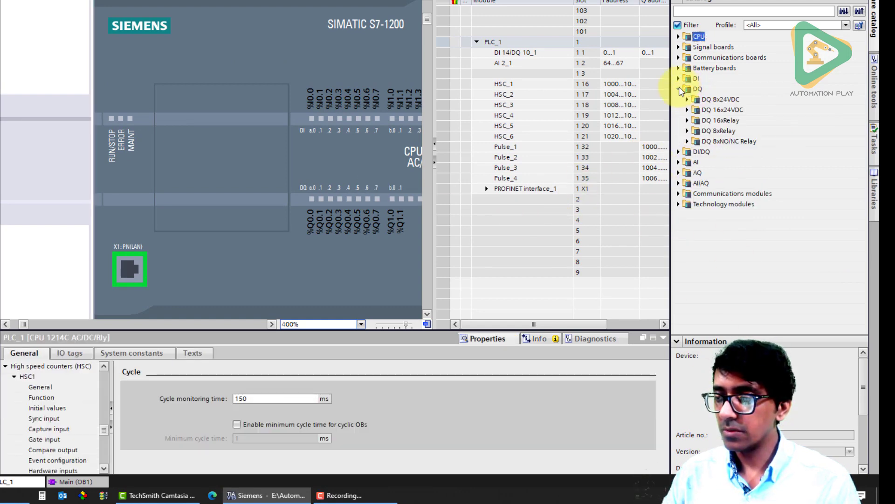
Step: Examine the catalog information of module 6ES7 222-1BF30-0XB0 under DQ 8x24VDC, and collapse the DQ folder
{"action": "left_click", "coordinate": [687, 99]}
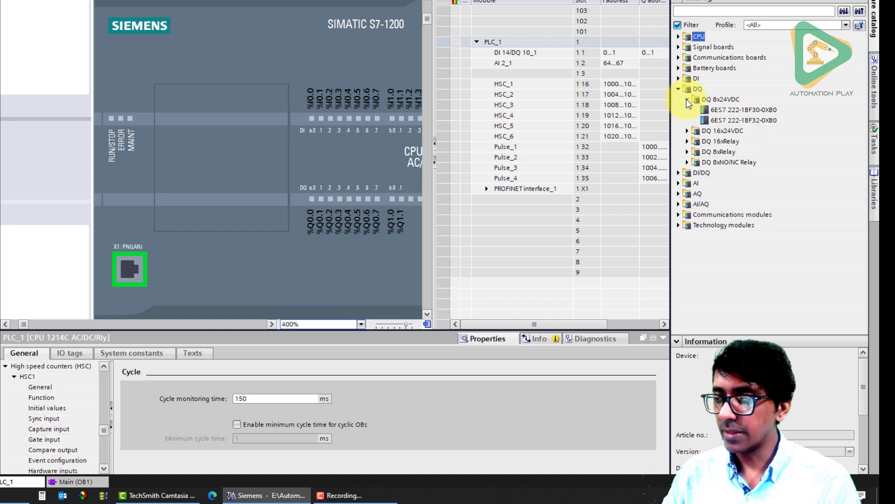
{"action": "left_click", "coordinate": [716, 111]}
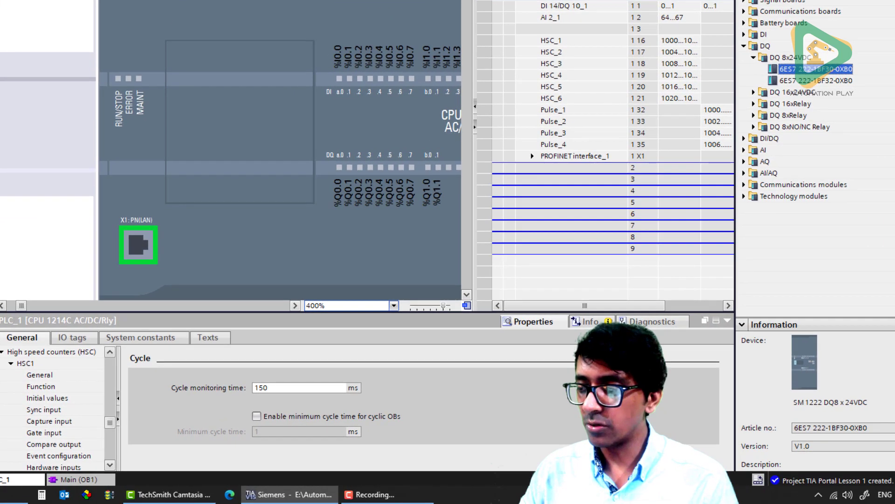
{"action": "left_click_drag", "start_coordinate": [882, 374], "coordinate": [796, 370]}
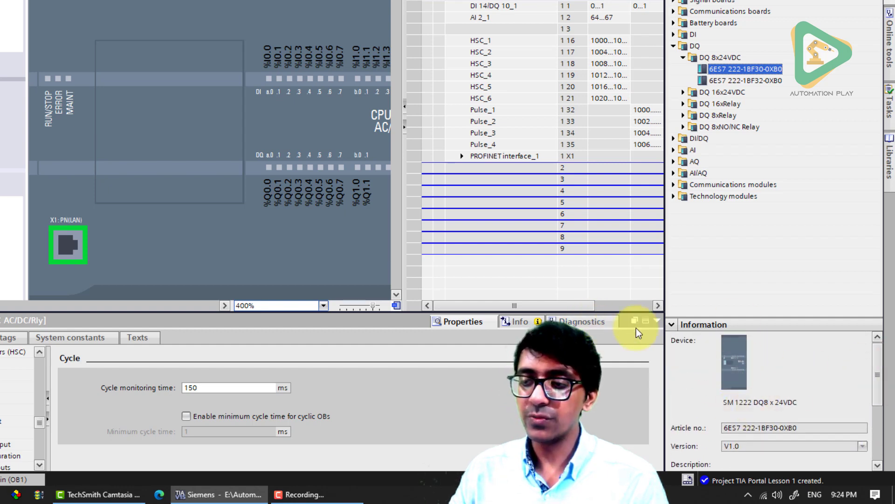
{"action": "left_click", "coordinate": [676, 49]}
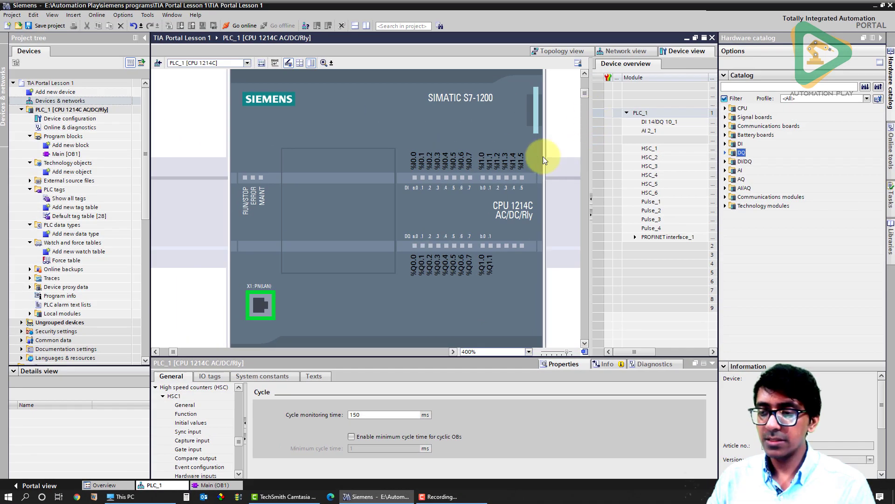
Step: Enlarge the device view to 500% with the CPU in view, and collapse the project tree
{"action": "left_click", "coordinate": [544, 157]}
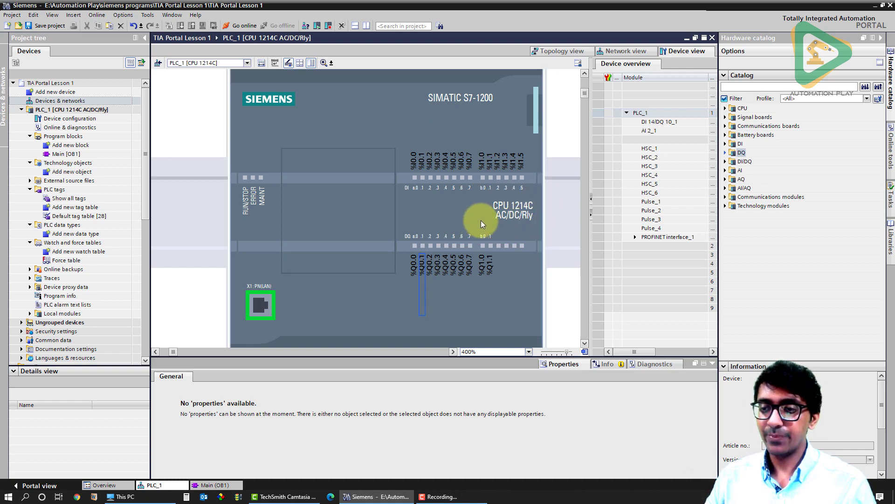
{"action": "left_click", "coordinate": [528, 351]}
{"action": "left_click", "coordinate": [479, 401]}
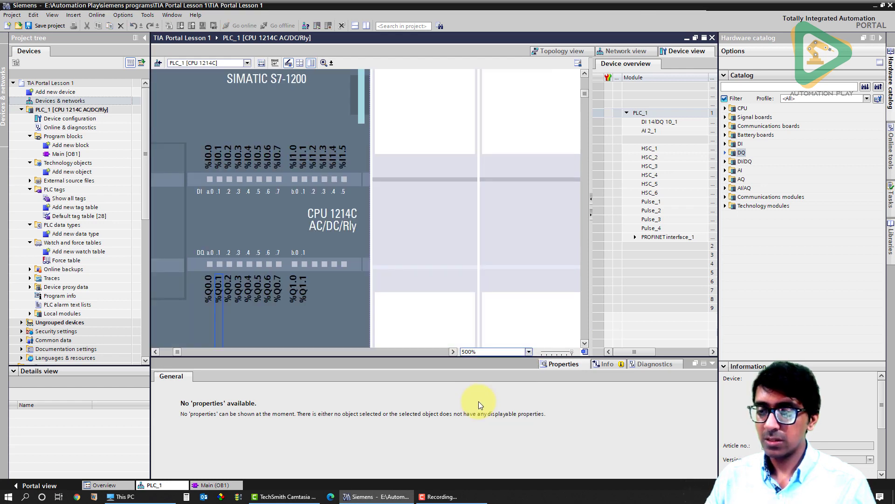
{"action": "left_click_drag", "start_coordinate": [178, 354], "coordinate": [173, 350]}
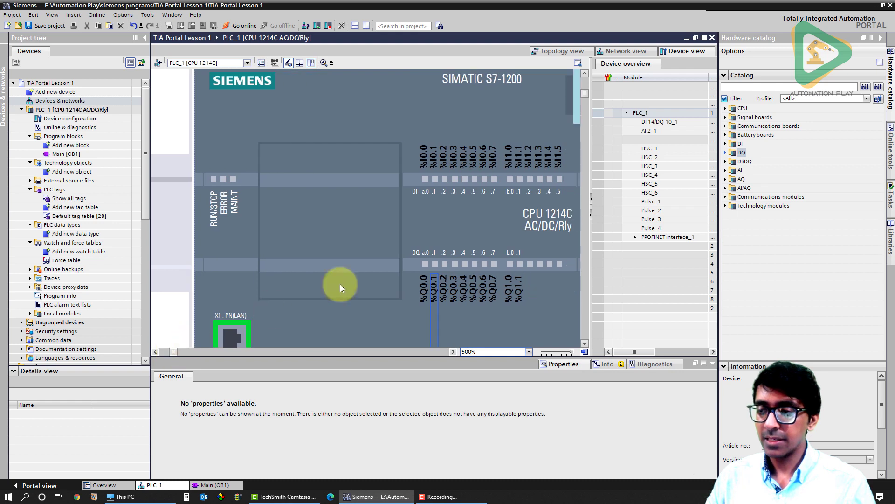
{"action": "left_click", "coordinate": [144, 39]}
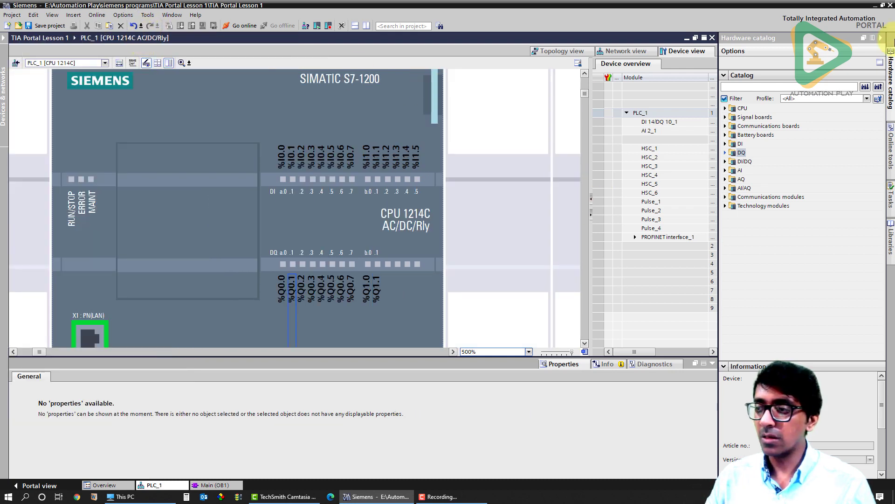
Step: Collapse and reopen the Hardware catalog, float it as a separate window and dock it again
{"action": "left_click", "coordinate": [882, 38]}
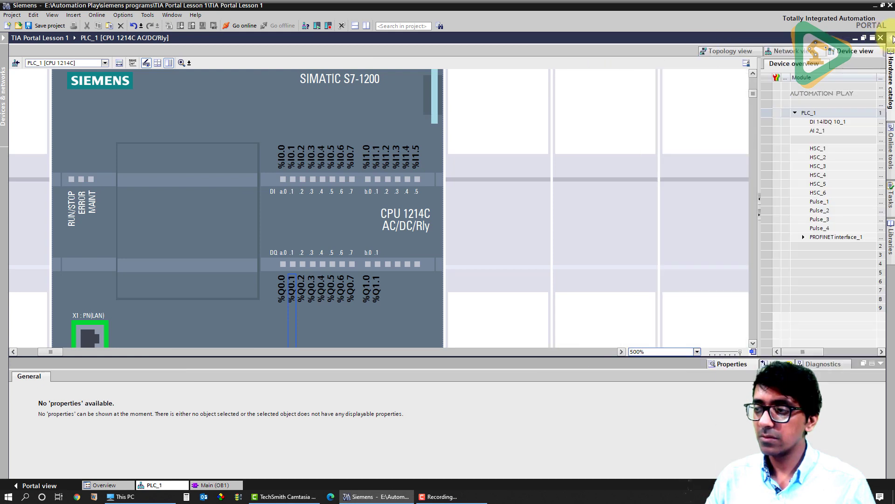
{"action": "left_click", "coordinate": [892, 39]}
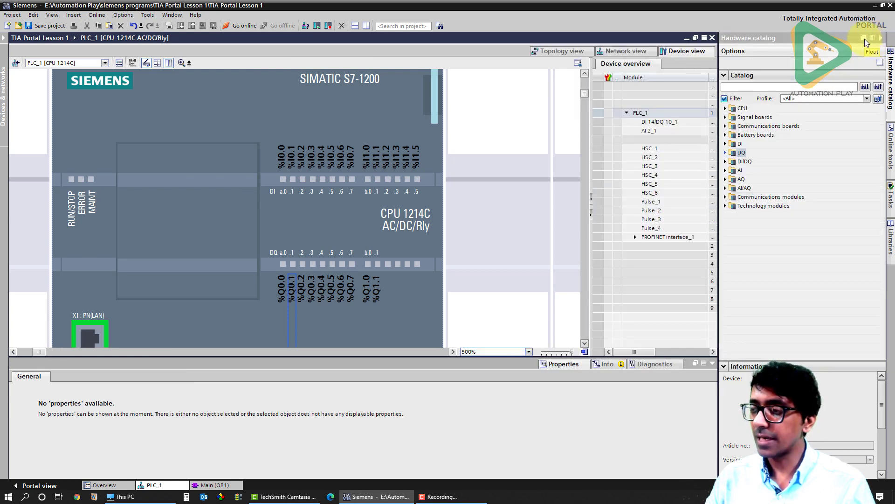
{"action": "left_click", "coordinate": [864, 39]}
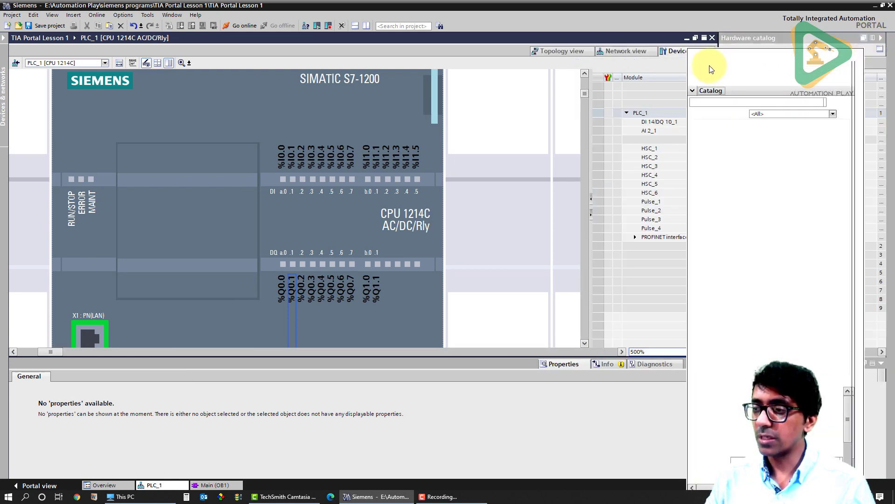
{"action": "mouse_move", "coordinate": [742, 53]}
{"action": "left_mouse_down"}
{"action": "mouse_move", "coordinate": [143, 327]}
{"action": "mouse_move", "coordinate": [886, 100]}
{"action": "mouse_move", "coordinate": [861, 33]}
{"action": "mouse_move", "coordinate": [845, 110]}
{"action": "mouse_move", "coordinate": [757, 44]}
{"action": "left_mouse_up"}
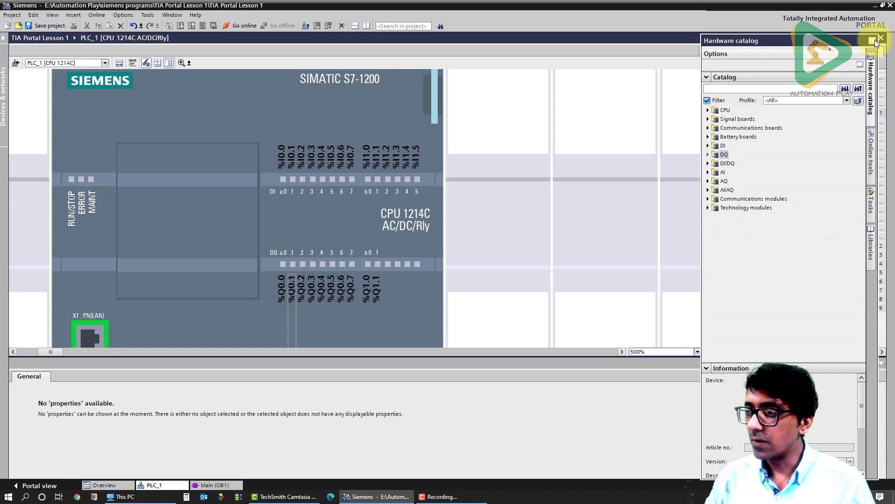
{"action": "left_click", "coordinate": [875, 41]}
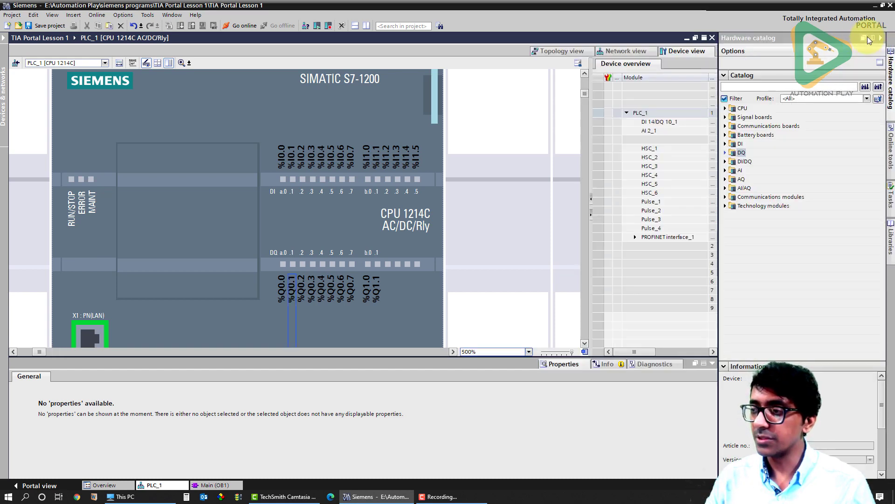
Step: Make room for the device view by collapsing the Hardware catalog and the properties pane, and widen the device overview to show Type and Article no
{"action": "left_click", "coordinate": [881, 38]}
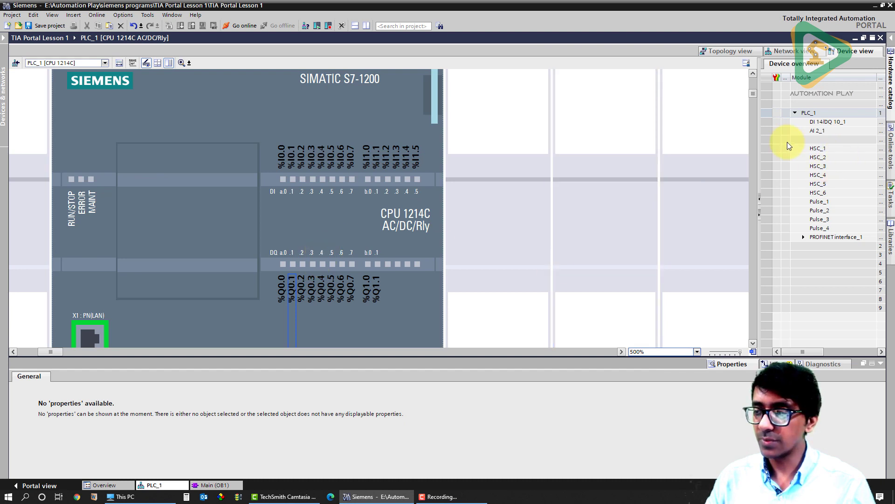
{"action": "left_click_drag", "start_coordinate": [760, 136], "coordinate": [566, 132]}
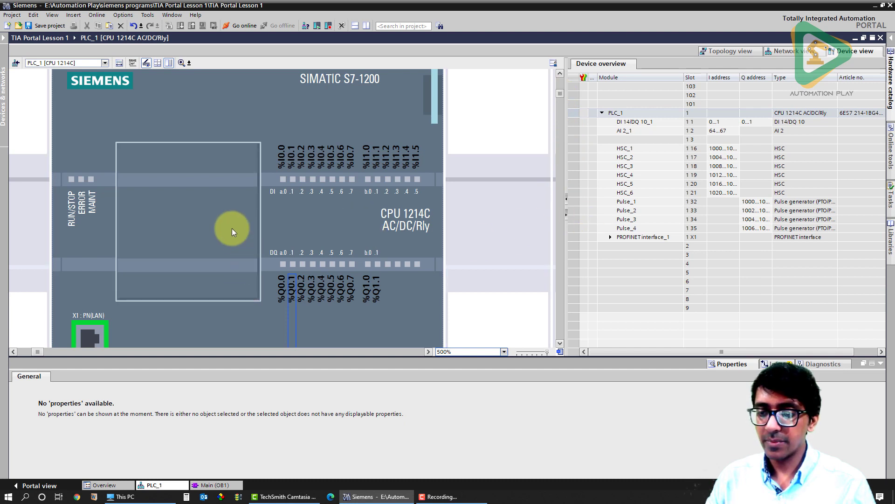
{"action": "left_click", "coordinate": [90, 338]}
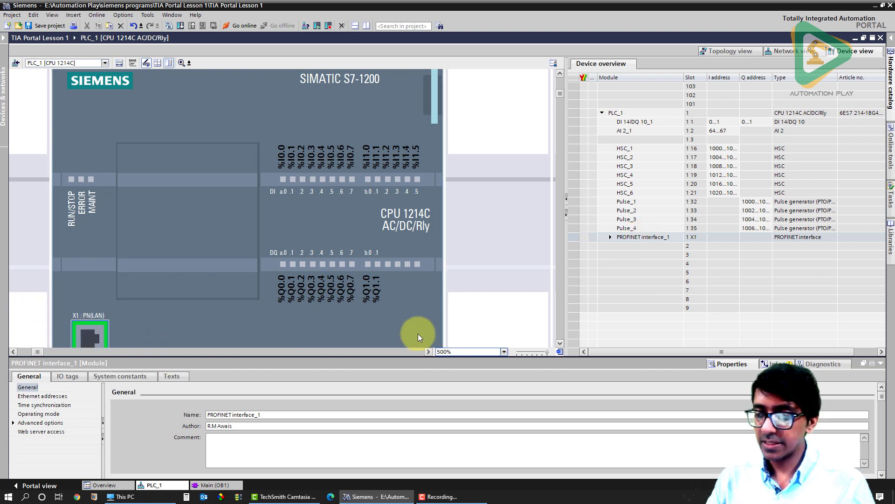
{"action": "left_click", "coordinate": [881, 365]}
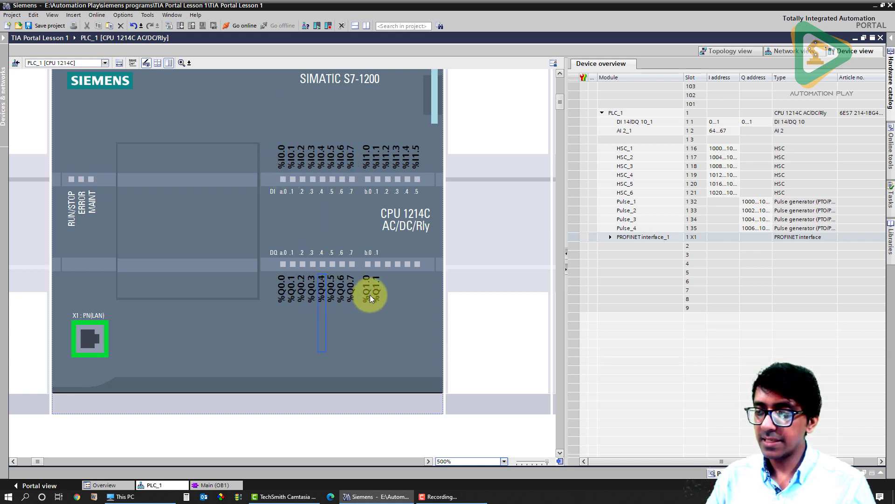
Step: Examine the parts of the CPU in the device view: PROFINET port, signal board slot, status LEDs and inputs and outputs
{"action": "left_click", "coordinate": [438, 103]}
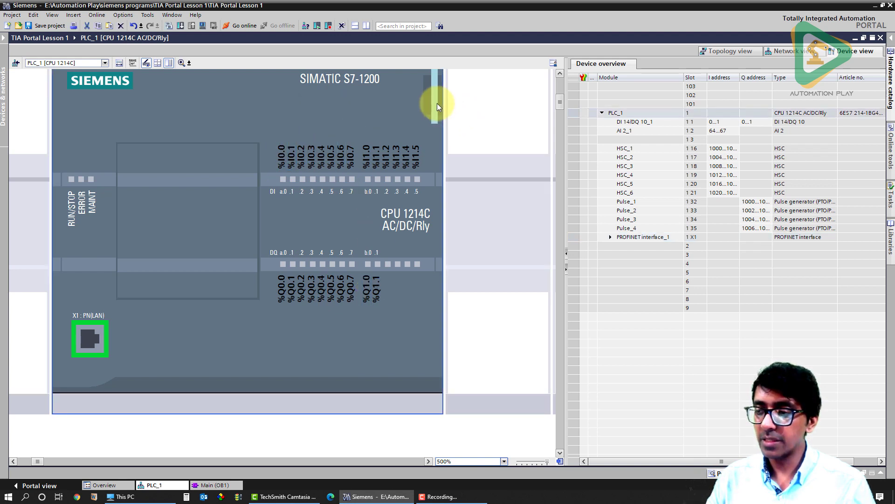
{"action": "left_click", "coordinate": [97, 330]}
{"action": "left_click", "coordinate": [231, 202]}
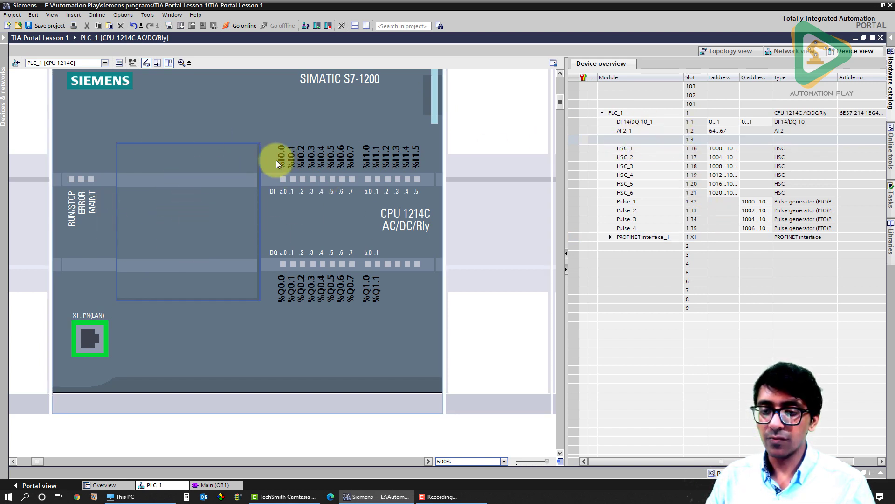
{"action": "left_click", "coordinate": [71, 185]}
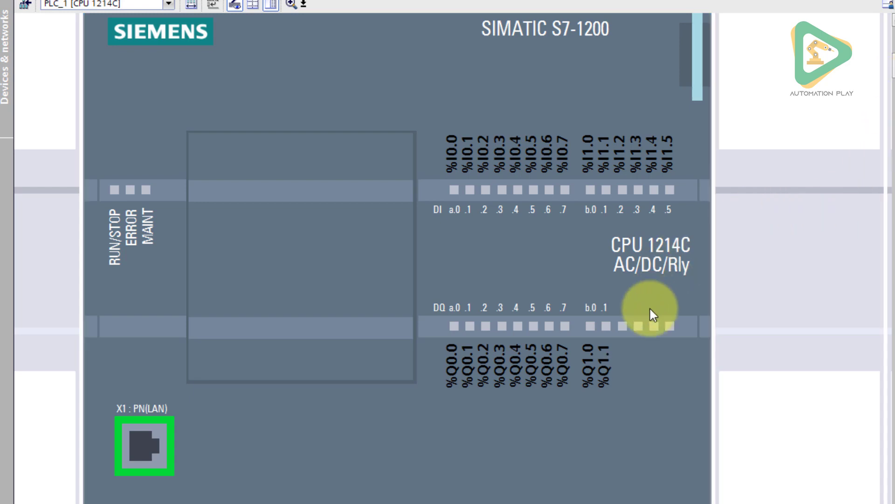
{"action": "left_click", "coordinate": [650, 374]}
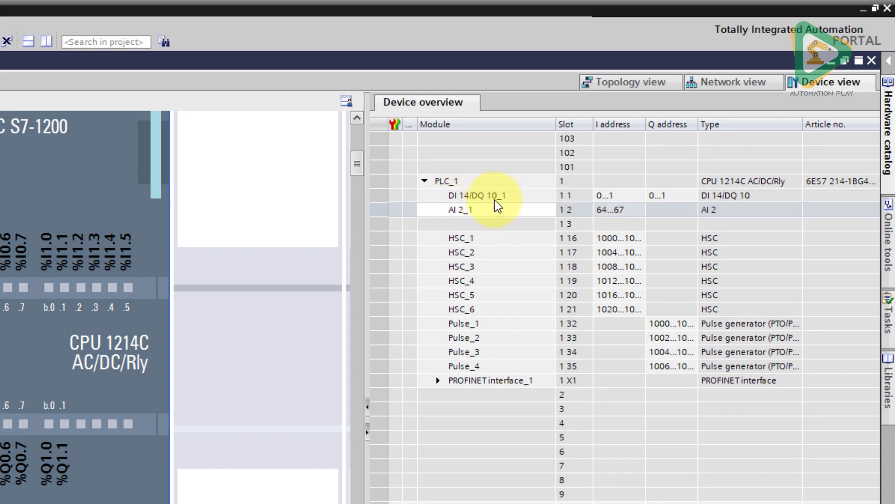
Step: Select the DI 14/DQ 10_1 row in the device overview, and widen and narrow the I address column to read its addresses
{"action": "left_click", "coordinate": [622, 195]}
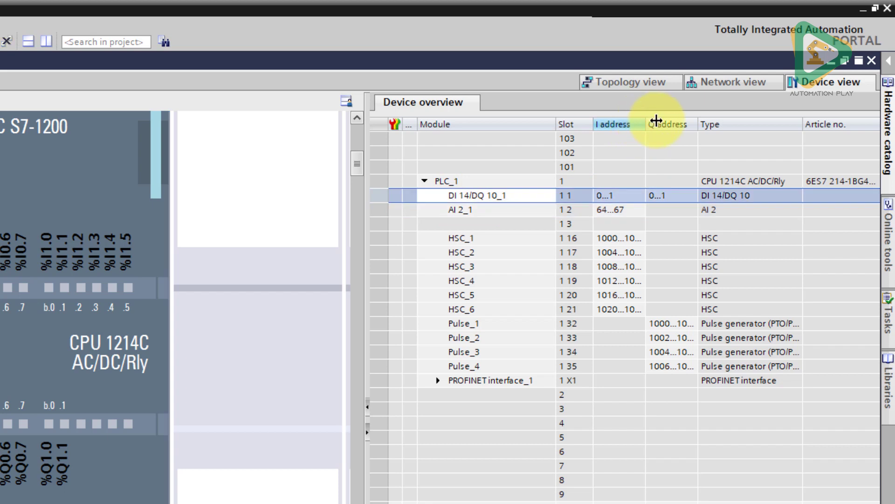
{"action": "left_click_drag", "start_coordinate": [657, 121], "coordinate": [659, 218]}
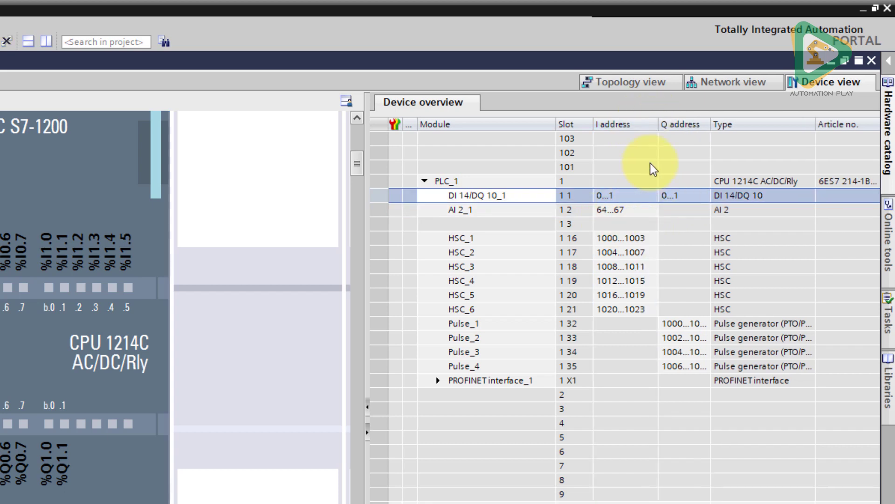
{"action": "left_click_drag", "start_coordinate": [659, 117], "coordinate": [631, 233]}
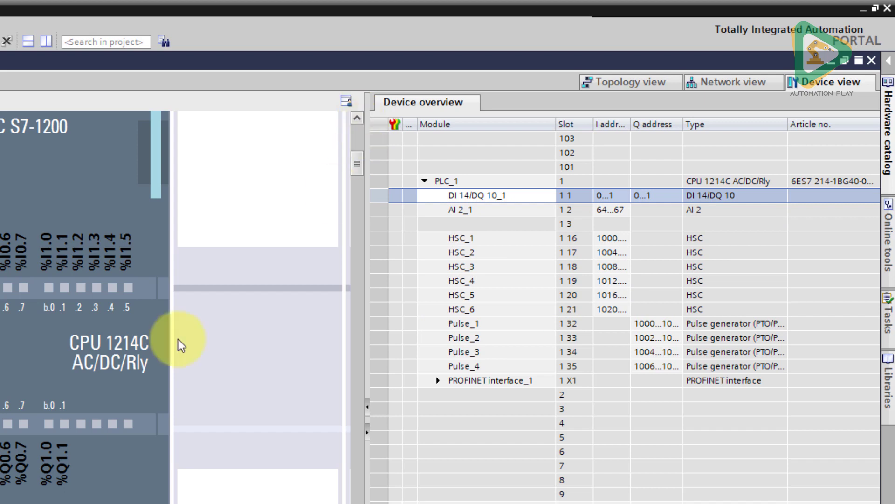
Step: Open the PLC_1 properties and look through the Project information, Catalog information and Identification & Maintenance pages
{"action": "double_click", "coordinate": [4, 359]}
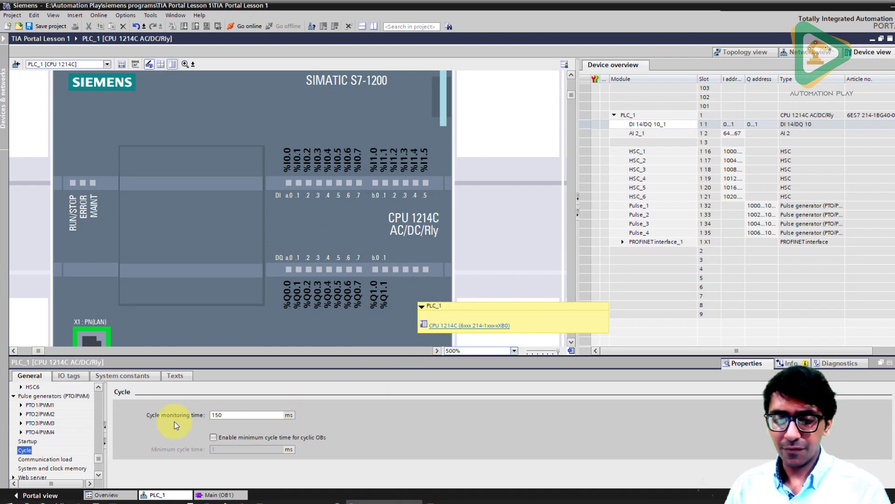
{"action": "left_click_drag", "start_coordinate": [98, 459], "coordinate": [97, 396]}
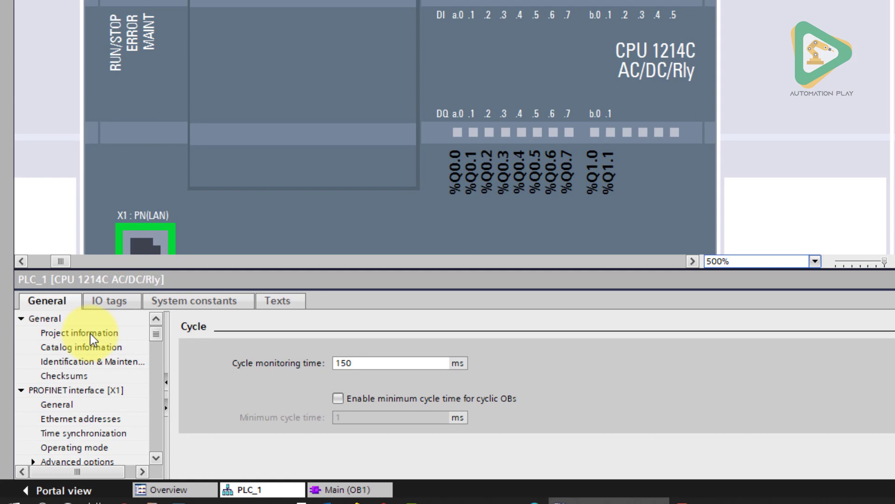
{"action": "left_click", "coordinate": [90, 333]}
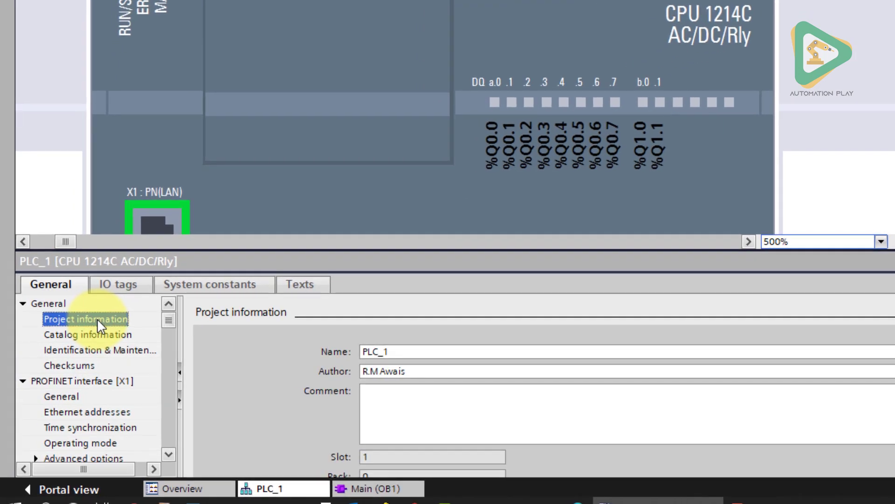
{"action": "key", "text": "Down"}
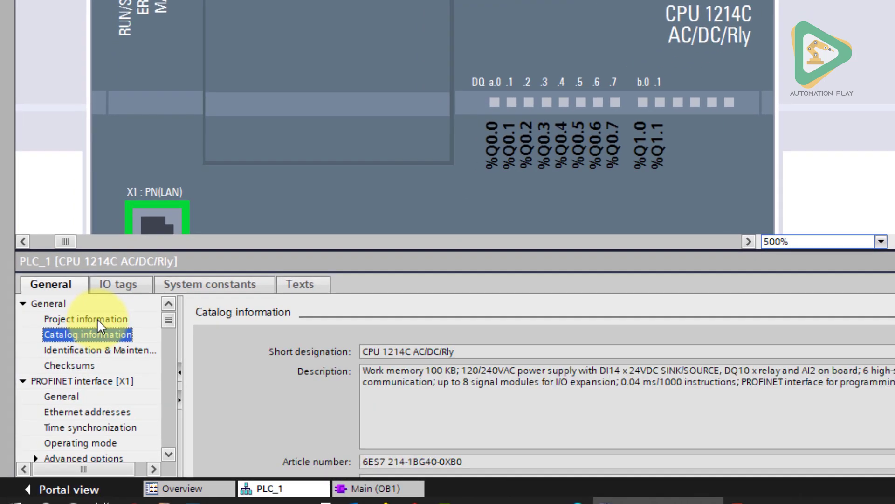
{"action": "key", "text": "Down"}
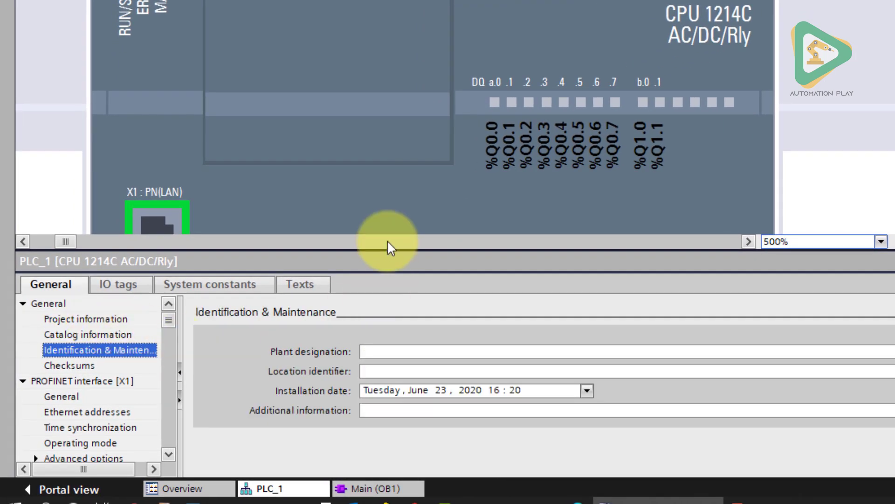
Step: Enlarge the properties pane upward and set the device view zoom to 200%
{"action": "left_click_drag", "start_coordinate": [388, 250], "coordinate": [395, 181]}
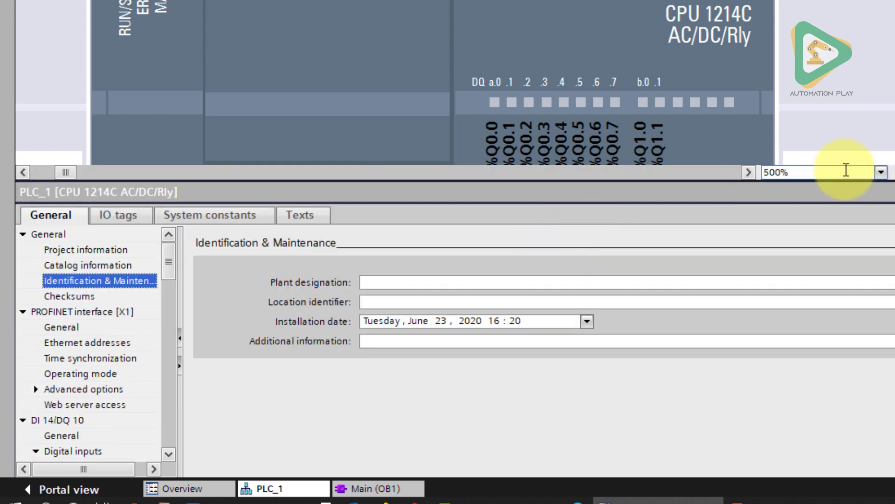
{"action": "left_click", "coordinate": [874, 170]}
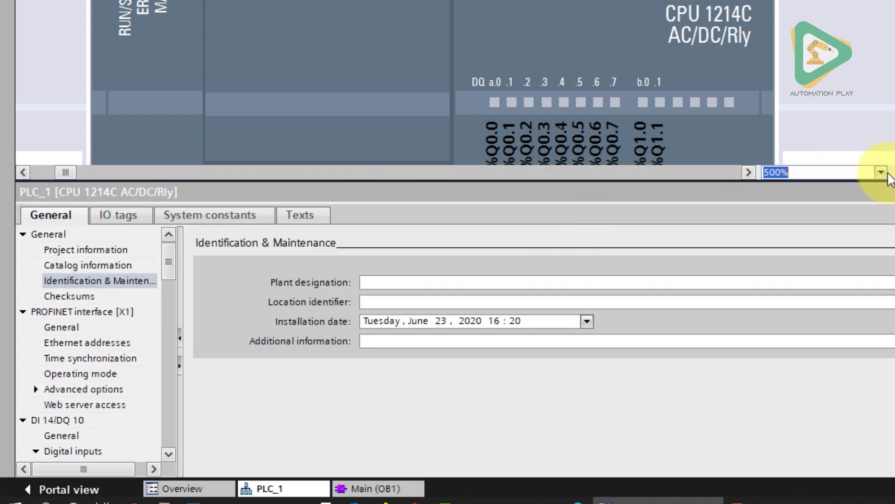
{"action": "left_click", "coordinate": [881, 172]}
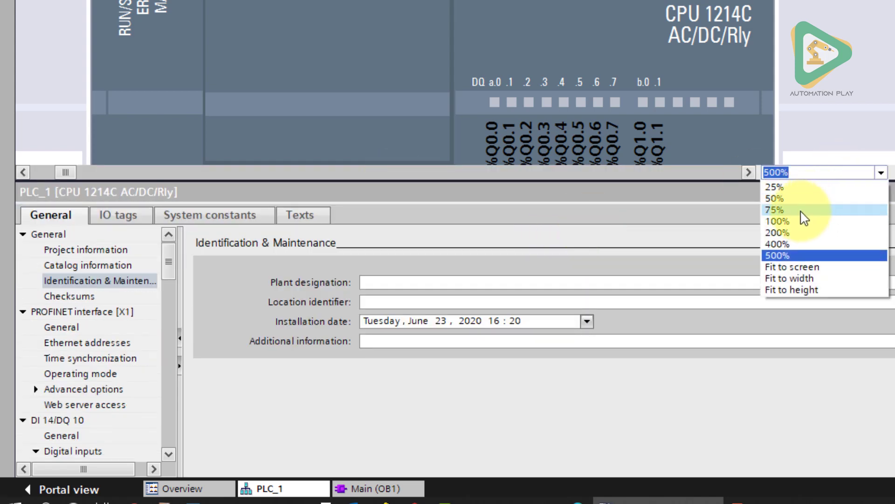
{"action": "left_click", "coordinate": [796, 233]}
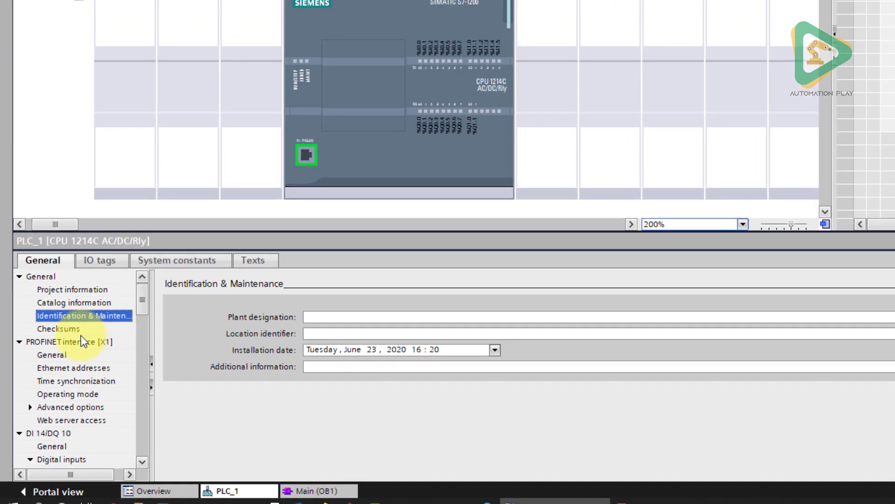
Step: Look through the Checksums page and the PROFINET interface pages General, Ethernet addresses, Operating mode and Advanced options of PLC_1
{"action": "left_click", "coordinate": [64, 311]}
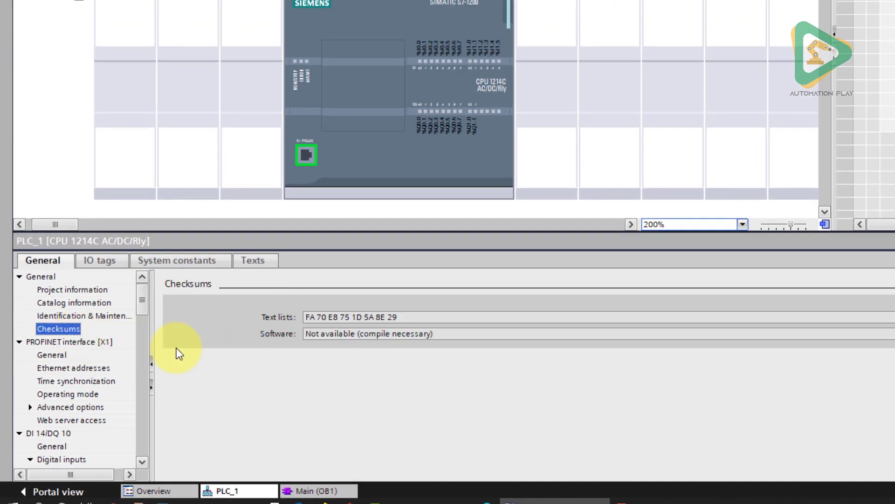
{"action": "left_click", "coordinate": [63, 354]}
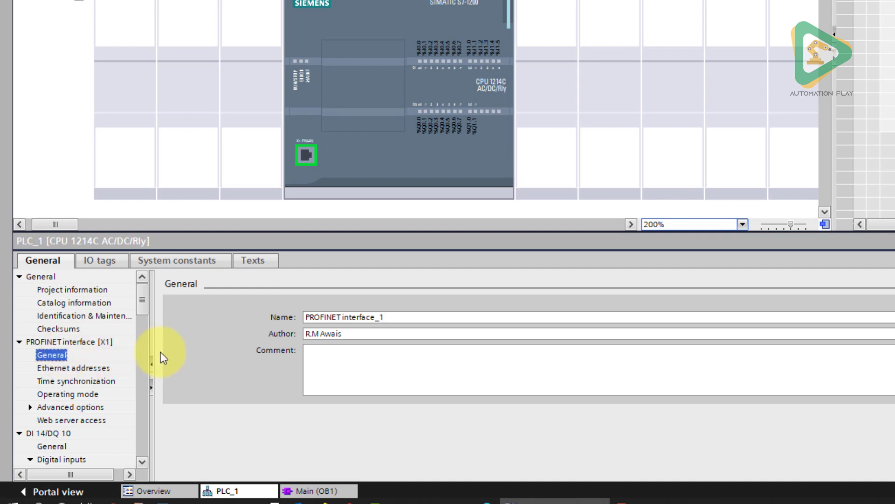
{"action": "key", "text": "Down"}
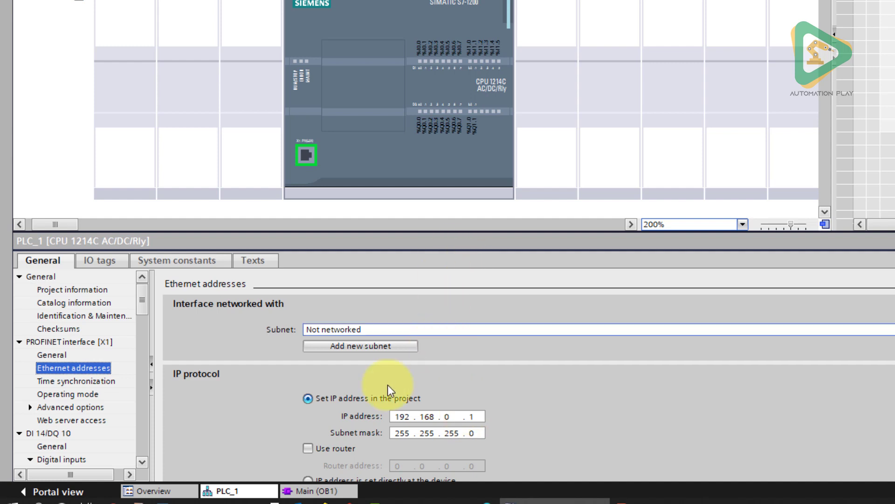
{"action": "left_click", "coordinate": [79, 395]}
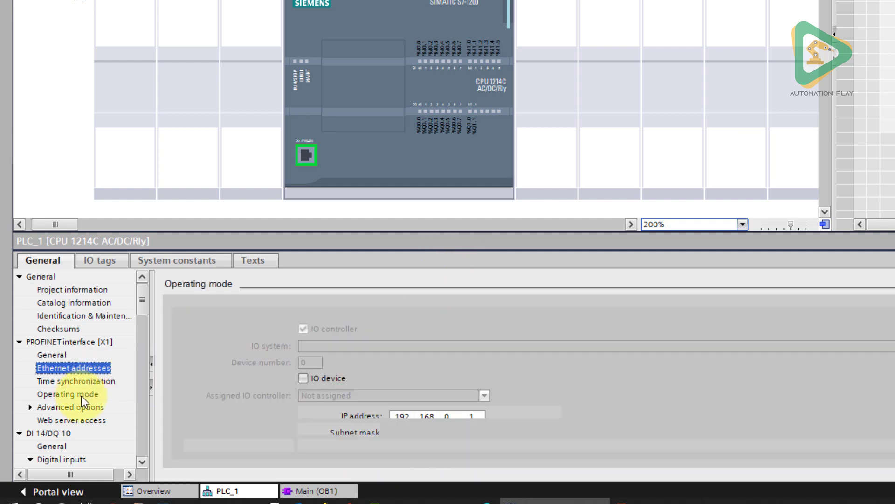
{"action": "left_click", "coordinate": [58, 406]}
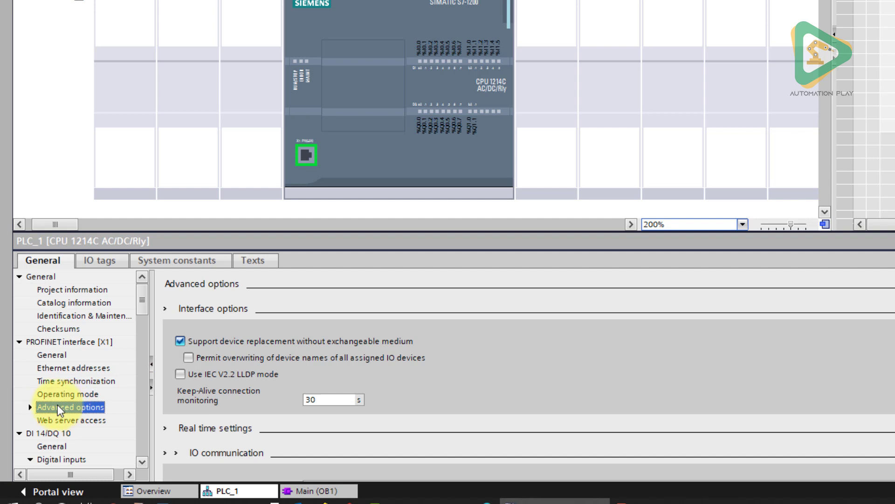
{"action": "left_click", "coordinate": [30, 408]}
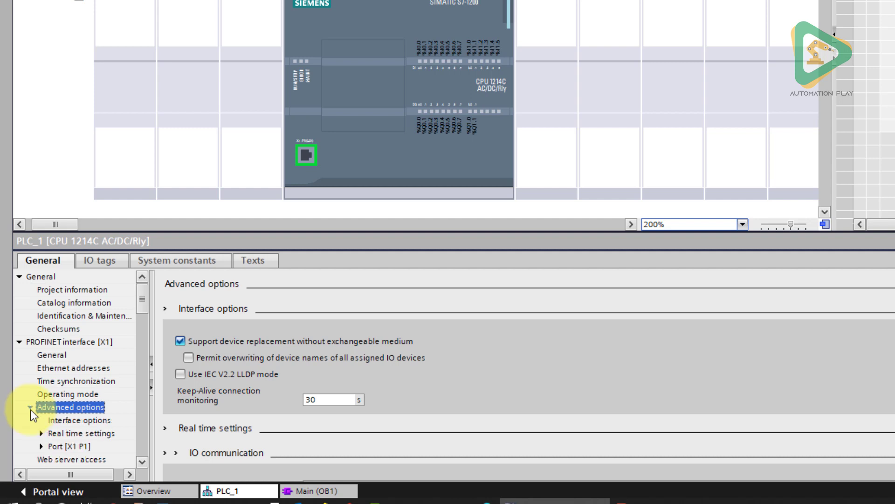
{"action": "left_click", "coordinate": [30, 407]}
Step: View the Digital inputs settings under DI 14/DQ 10, starting with Channel0, and collapse the channel list
{"action": "scroll", "coordinate": [114, 415], "scroll_direction": "down", "scroll_amount": 3}
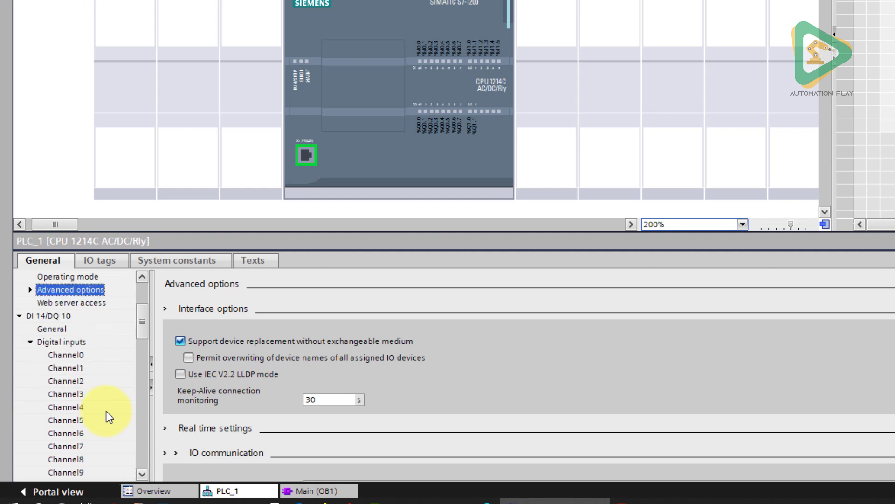
{"action": "left_click", "coordinate": [68, 354]}
{"action": "left_click", "coordinate": [30, 341]}
{"action": "scroll", "coordinate": [30, 334], "scroll_direction": "down", "scroll_amount": 1}
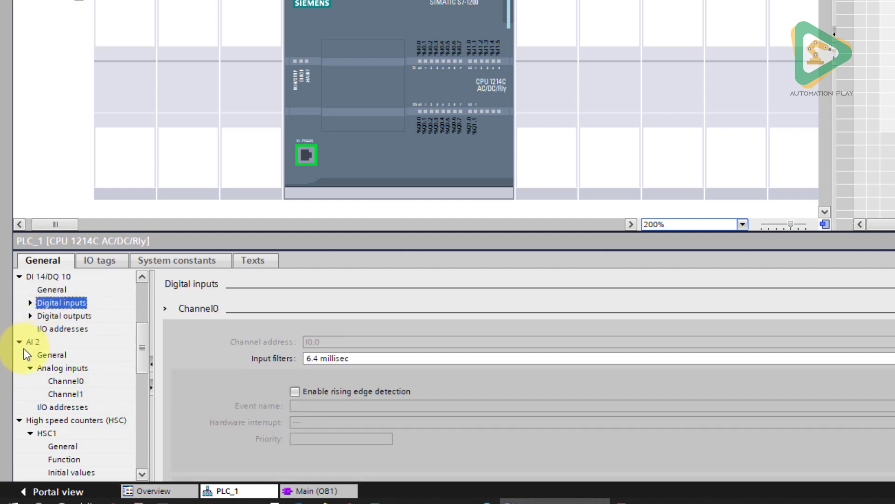
Step: Look through the General, Channel0 and Channel1 pages of the AI 2 analog inputs and collapse the AI 2 group
{"action": "left_click", "coordinate": [69, 359]}
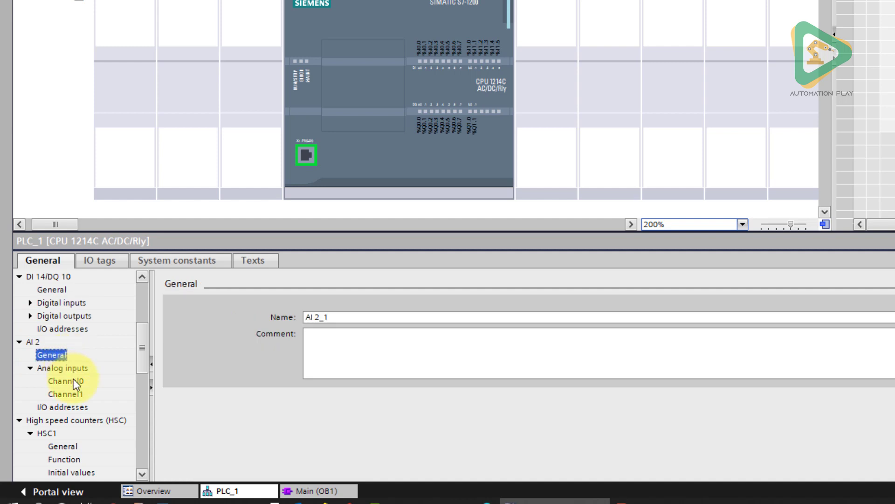
{"action": "left_click", "coordinate": [74, 380]}
{"action": "left_click", "coordinate": [78, 394]}
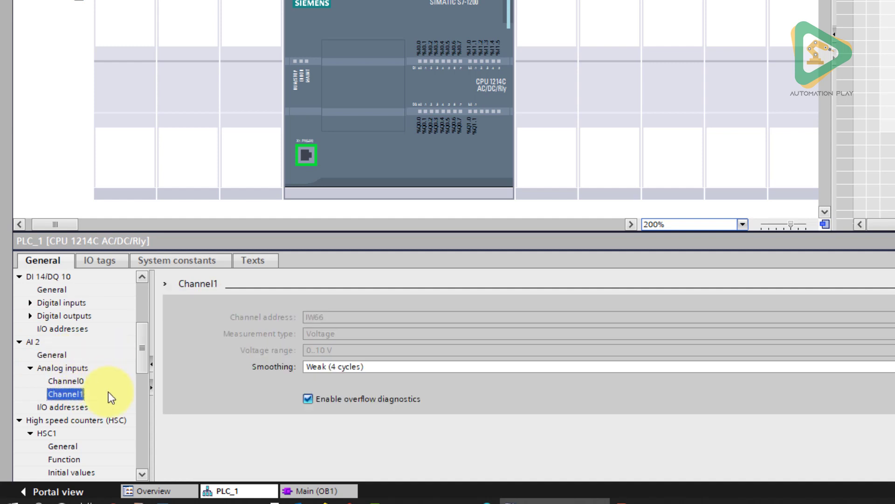
{"action": "left_click", "coordinate": [55, 355]}
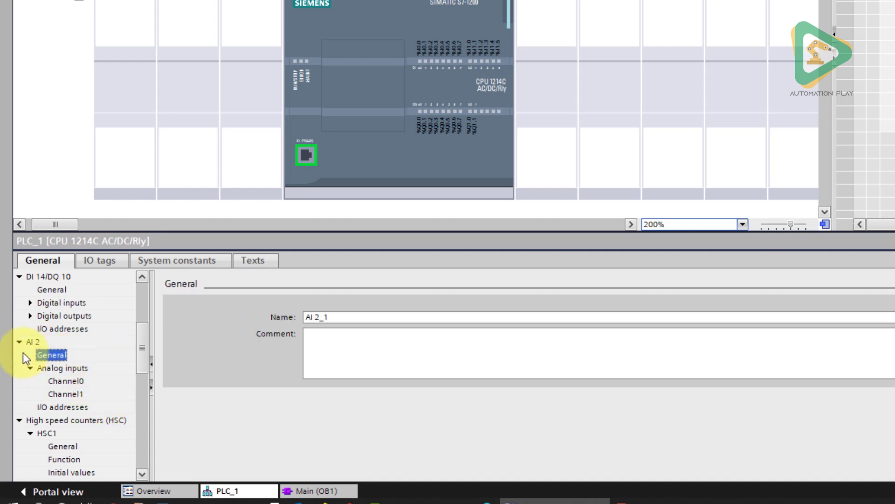
{"action": "left_click", "coordinate": [20, 342]}
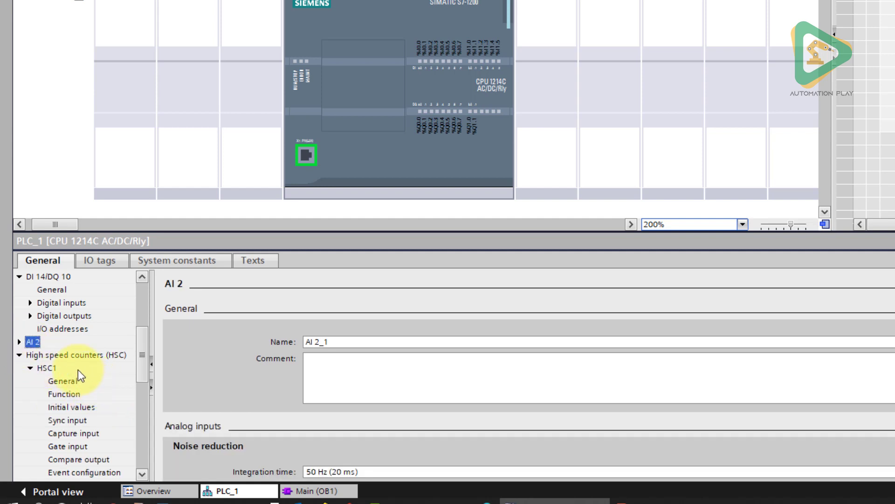
Step: View the High speed counters (HSC) page and look down the property list past HSC6 to the pulse generators
{"action": "left_click", "coordinate": [80, 358]}
{"action": "scroll", "coordinate": [65, 402], "scroll_direction": "down", "scroll_amount": 4}
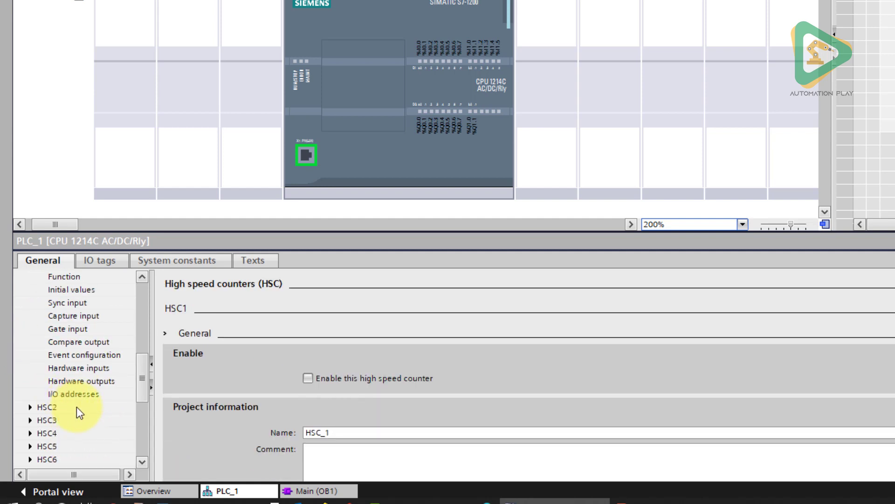
{"action": "scroll", "coordinate": [75, 409], "scroll_direction": "down", "scroll_amount": 3}
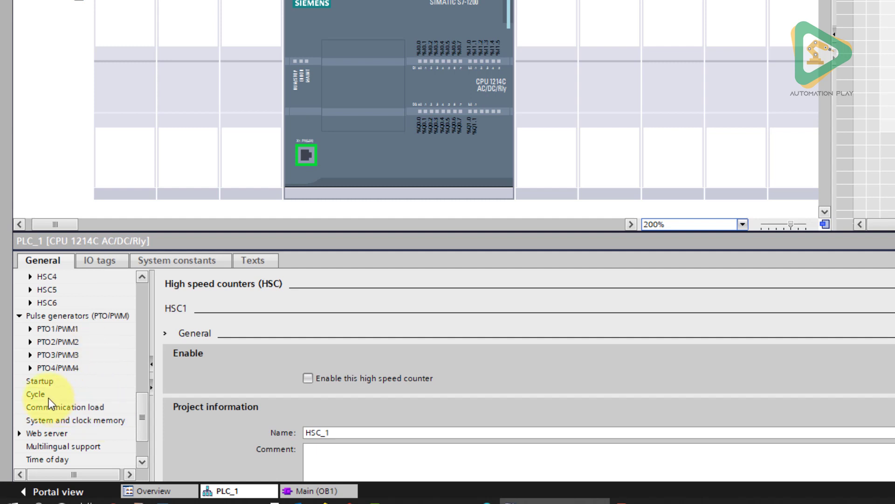
Step: Look through the Cycle, Communication load and System and clock memory settings of the CPU
{"action": "left_click", "coordinate": [35, 395]}
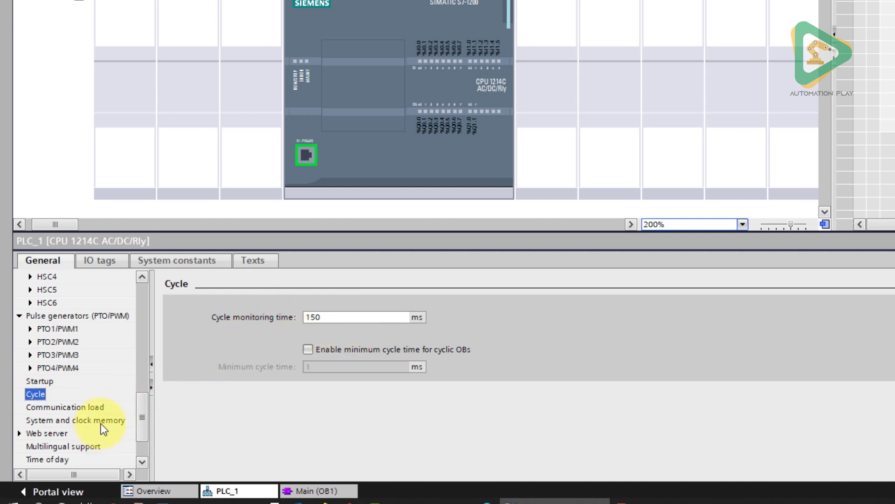
{"action": "left_click", "coordinate": [101, 410]}
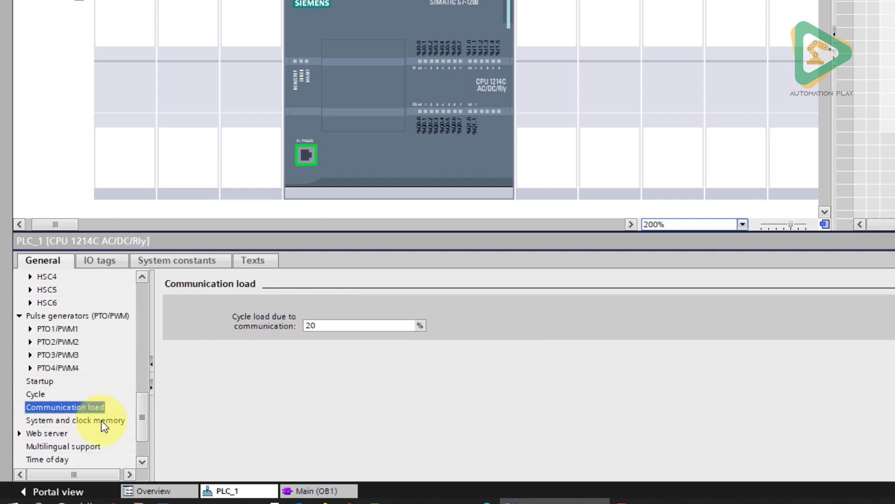
{"action": "left_click", "coordinate": [102, 421]}
{"action": "scroll", "coordinate": [89, 452], "scroll_direction": "down", "scroll_amount": 2}
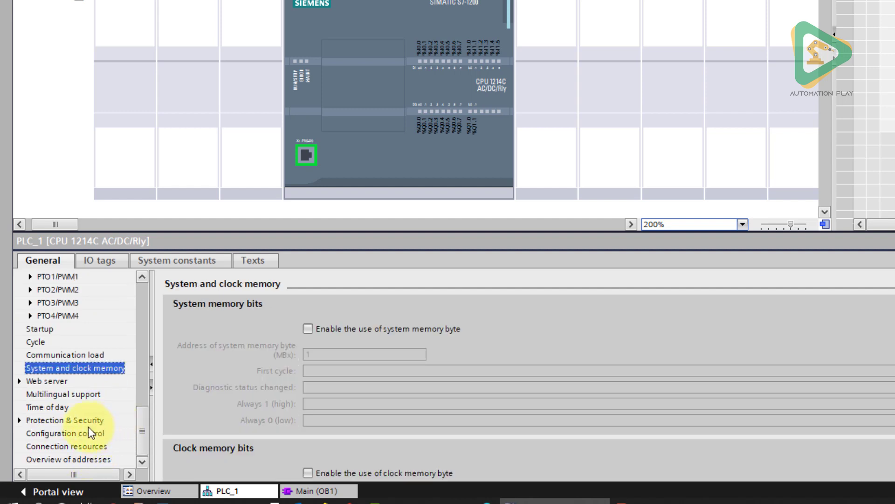
Step: Expand Protection & Security, examine the Access level options for the PLC, and review the remaining property entries
{"action": "left_click", "coordinate": [21, 421]}
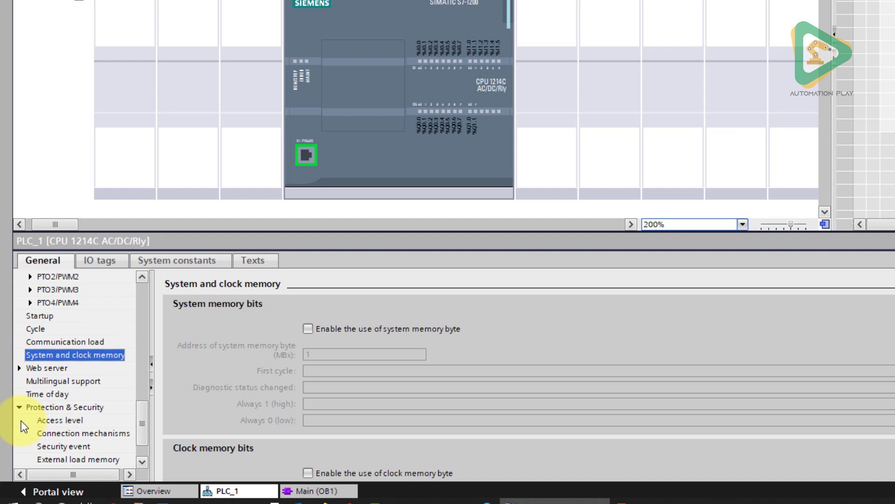
{"action": "left_click", "coordinate": [75, 421]}
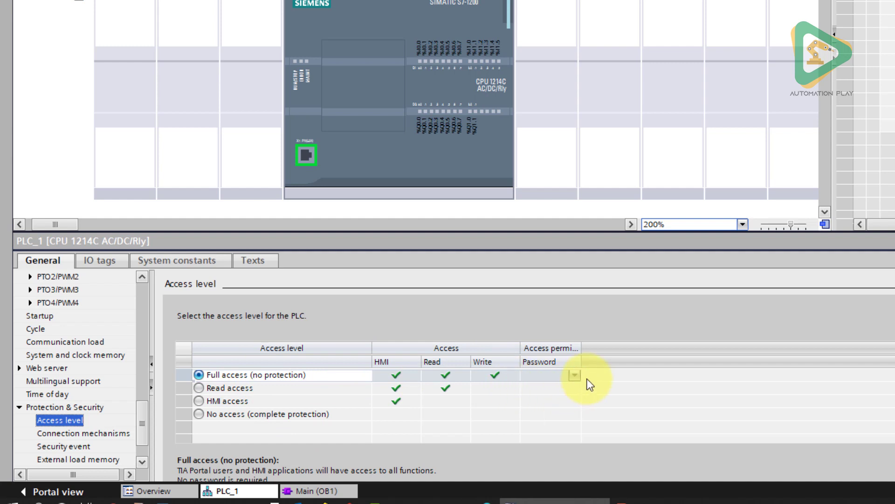
{"action": "scroll", "coordinate": [145, 431], "scroll_direction": "down", "scroll_amount": 1}
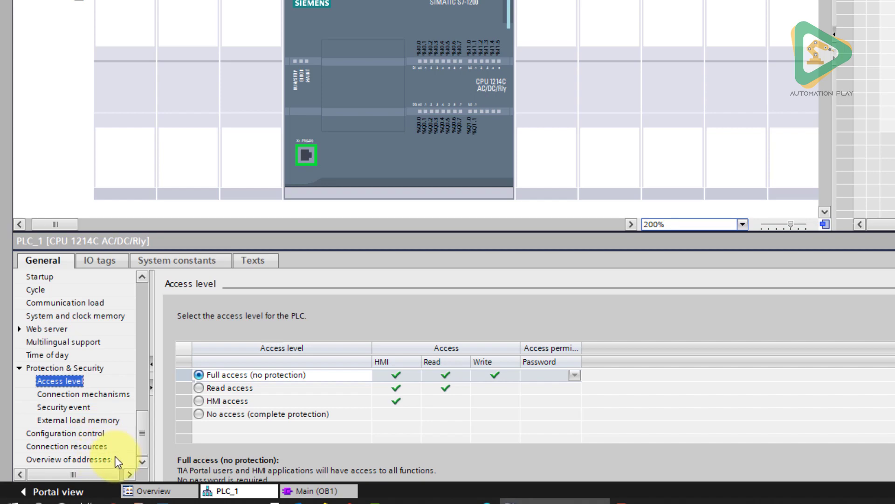
{"action": "scroll", "coordinate": [114, 458], "scroll_direction": "up", "scroll_amount": 10}
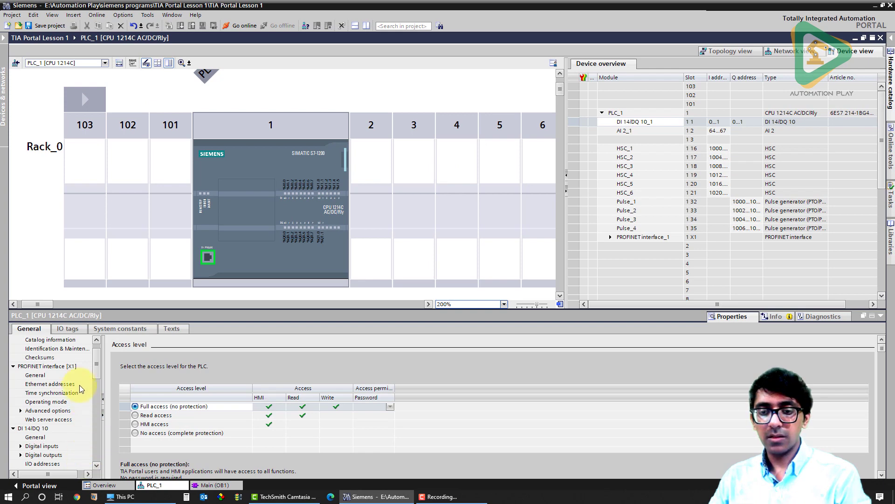
Step: View the IO tags and Texts of PLC_1, and return to its General properties
{"action": "left_click", "coordinate": [68, 329]}
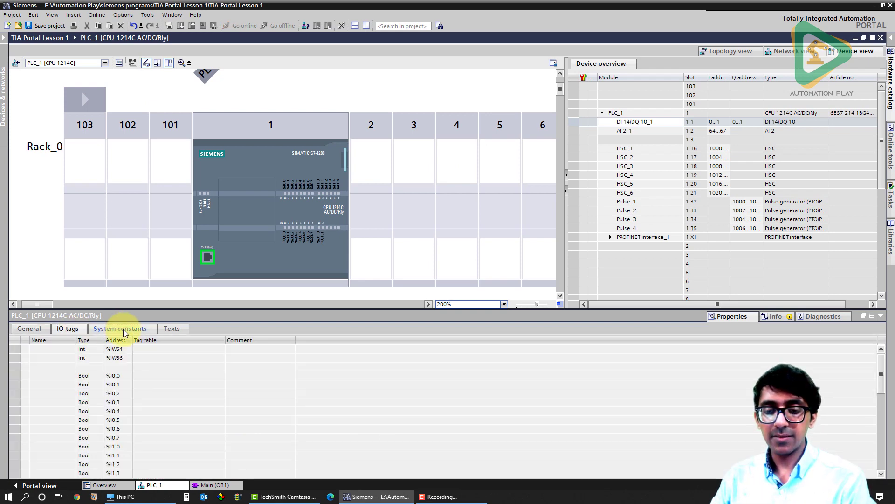
{"action": "left_click", "coordinate": [172, 329]}
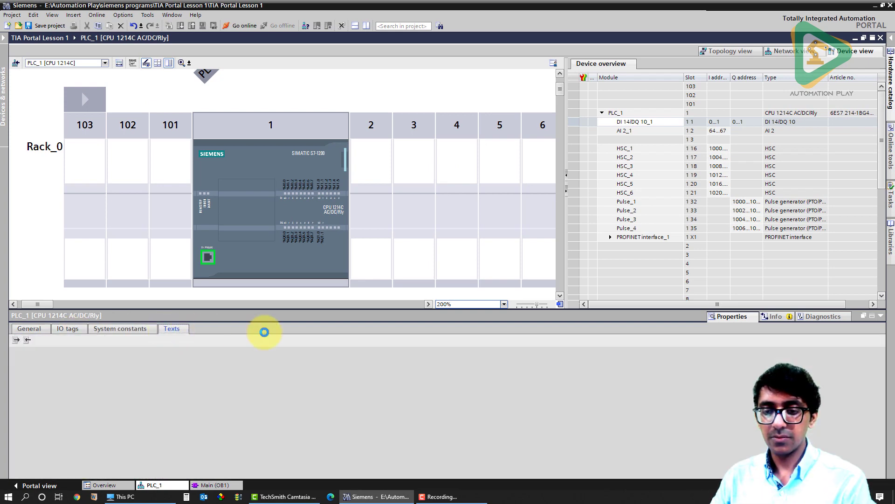
{"action": "left_click", "coordinate": [29, 329]}
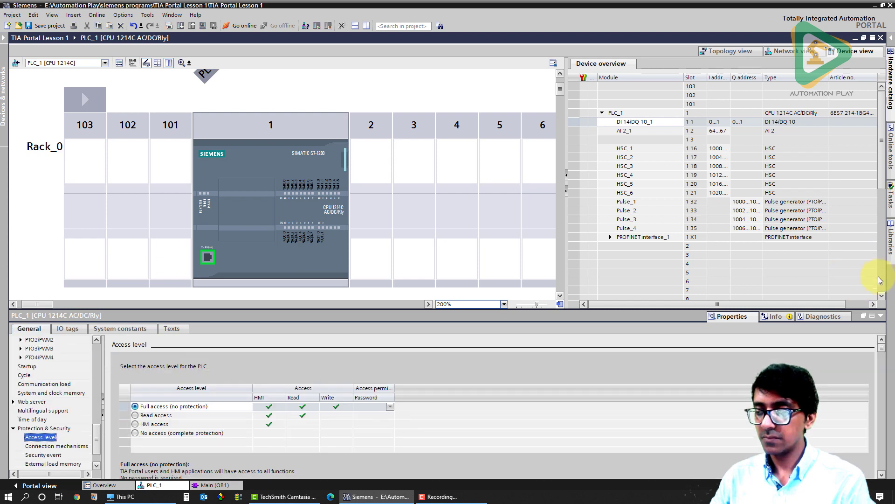
{"action": "left_click", "coordinate": [872, 316]}
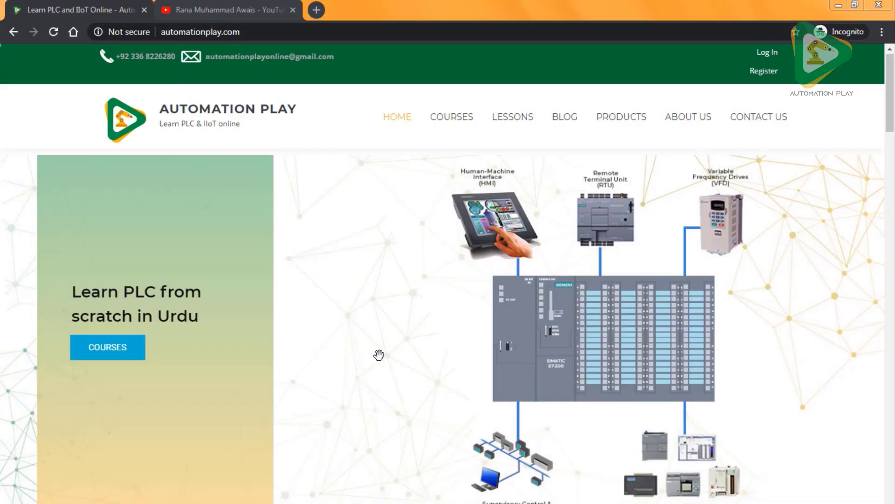
Step: In the browser, look through the popular courses on automationplay.com and switch to the instructor's YouTube channel videos
{"action": "scroll", "coordinate": [894, 301], "scroll_direction": "down", "scroll_amount": 15}
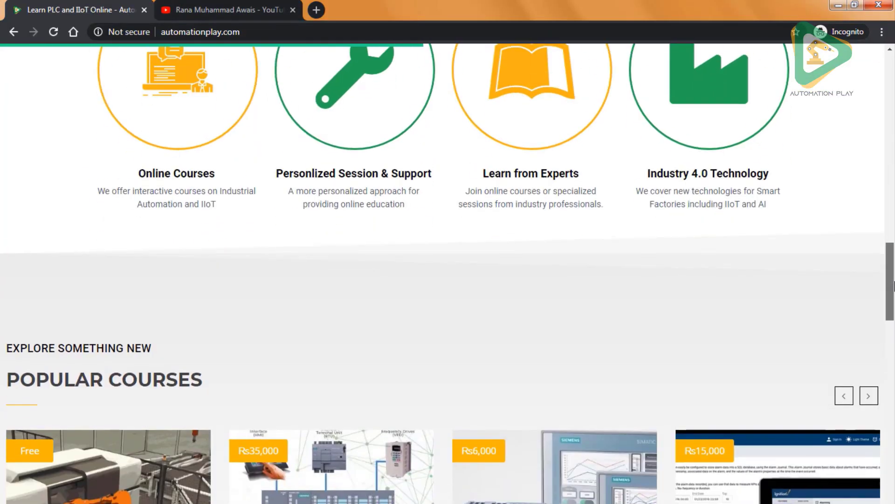
{"action": "left_click_drag", "start_coordinate": [894, 297], "coordinate": [894, 333]}
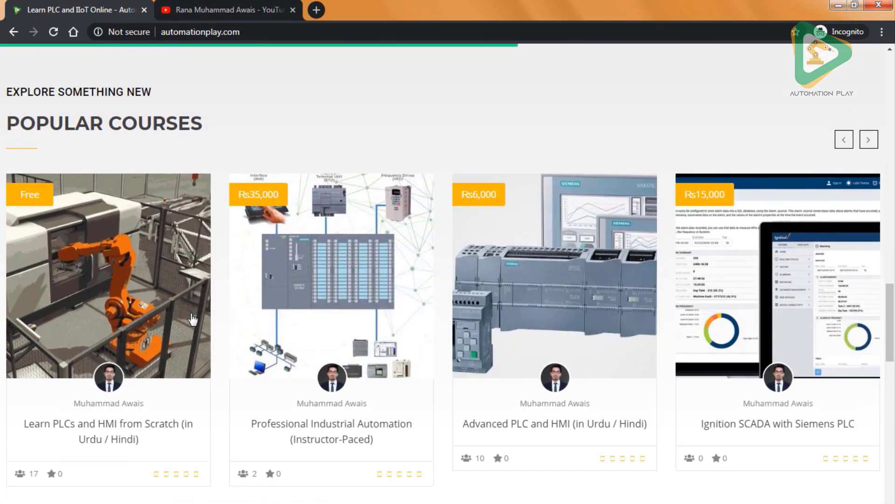
{"action": "left_click_drag", "start_coordinate": [893, 302], "coordinate": [893, 75]}
{"action": "left_click", "coordinate": [252, 9]}
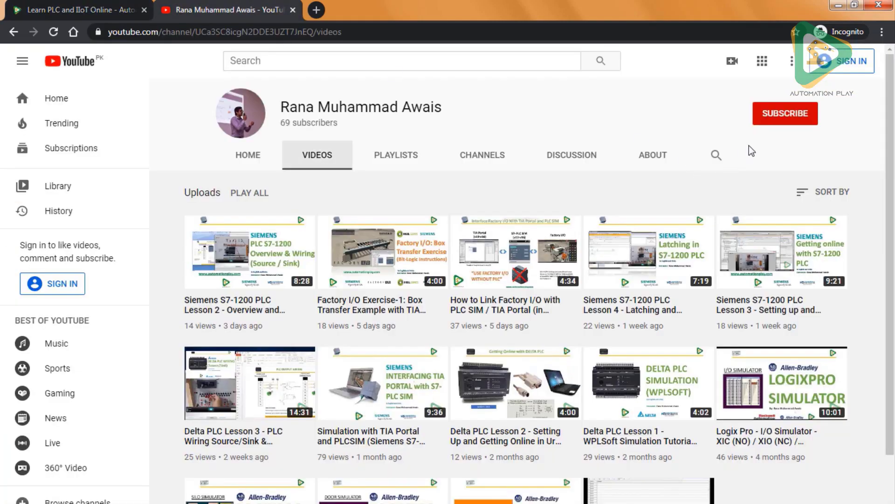